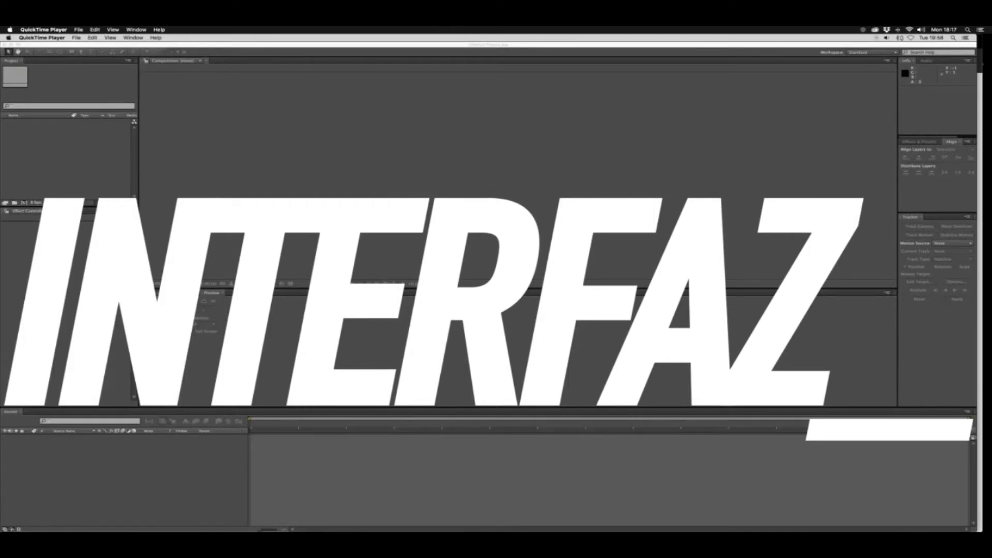
- Play the INTERFAZ.mp4 interface tutorial through the section on the Project panel
key(space)
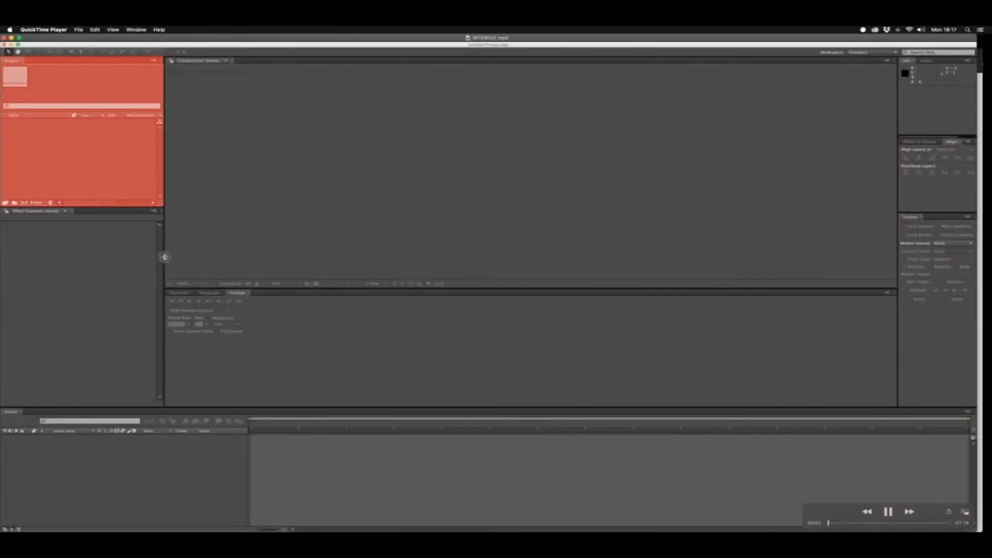
key(space)
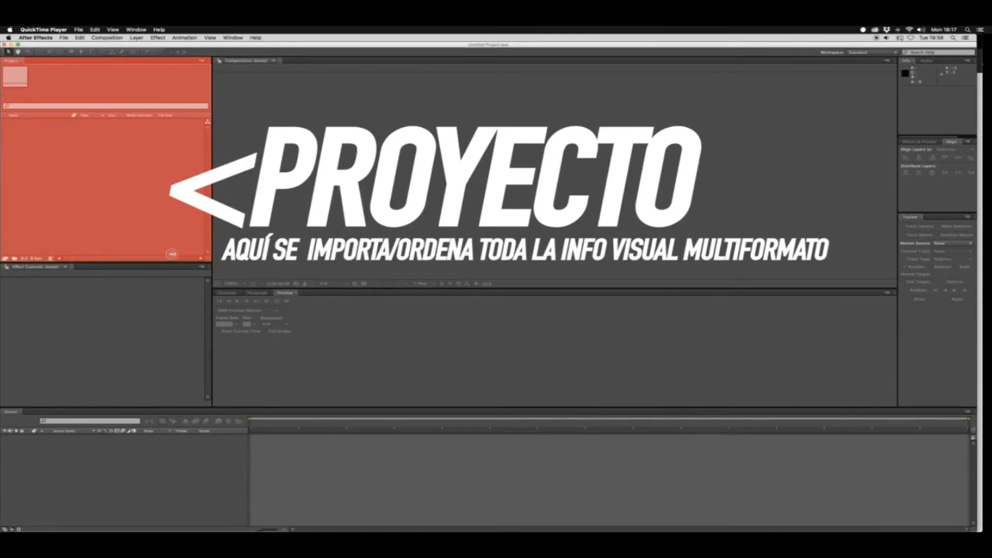
- Make the Project panel slightly smaller and enlarge the Timeline panel by moving the panel borders
drag(172, 263, 172, 248)
drag(212, 223, 185, 193)
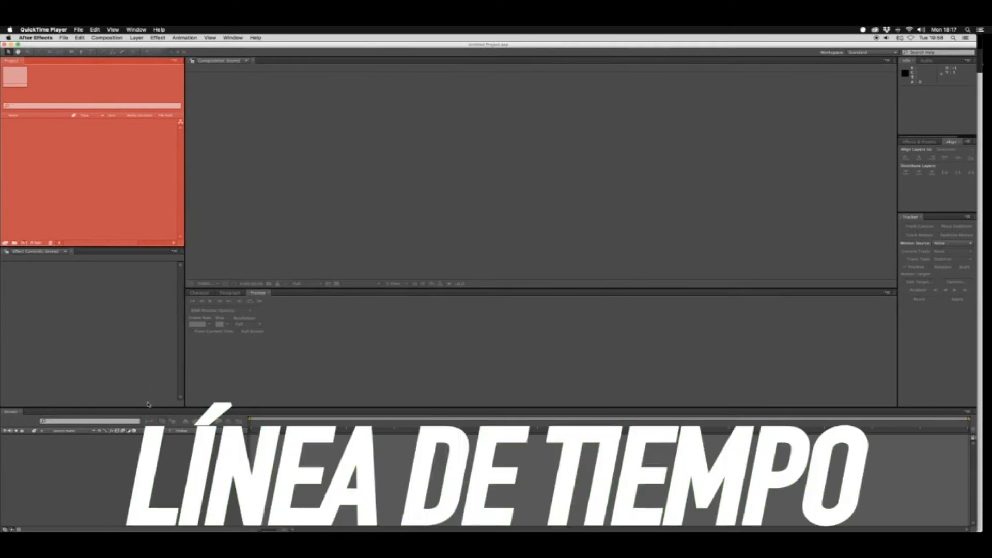
drag(148, 407, 155, 318)
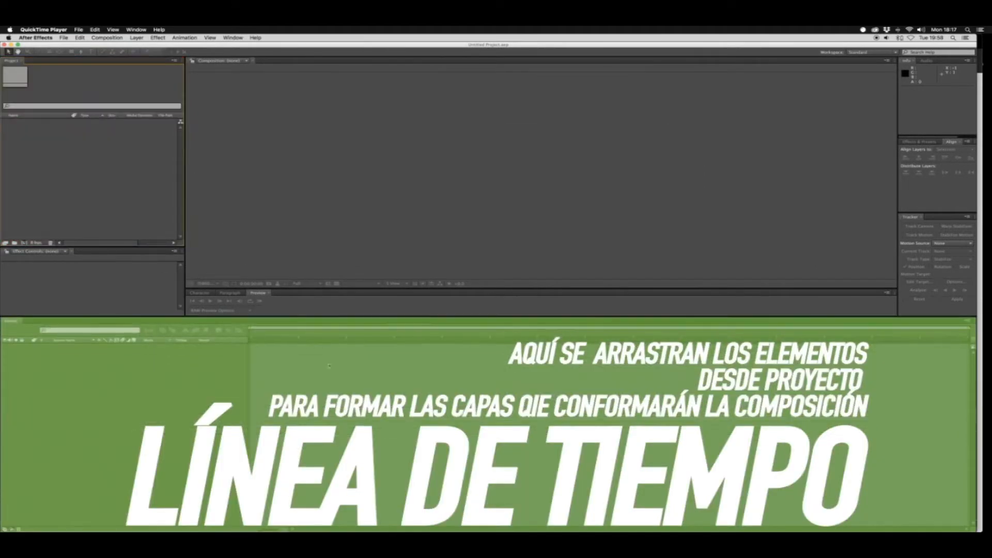
- Play the INTERFAZ.mp4 tutorial with pauses through the Timeline, Composition window and Import sections
key(space)
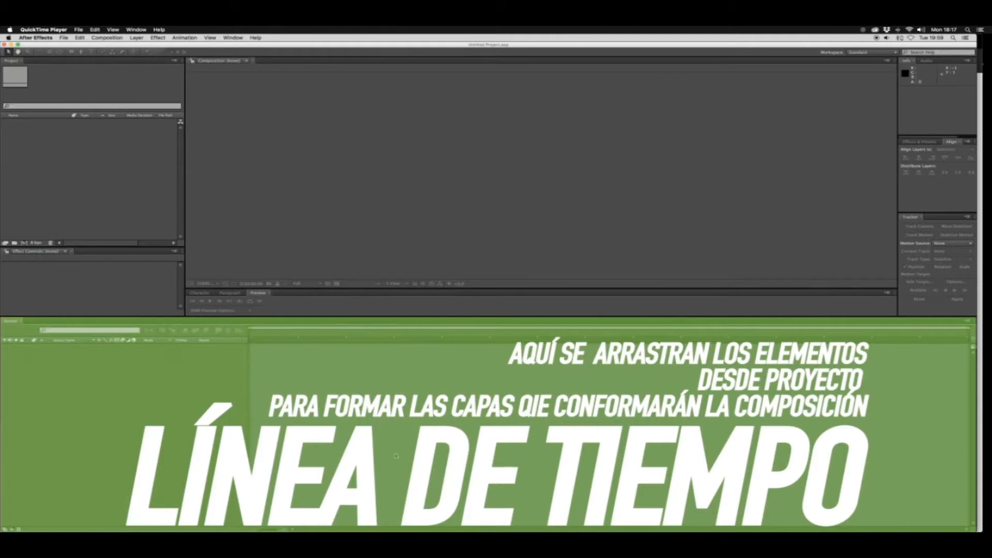
key(space)
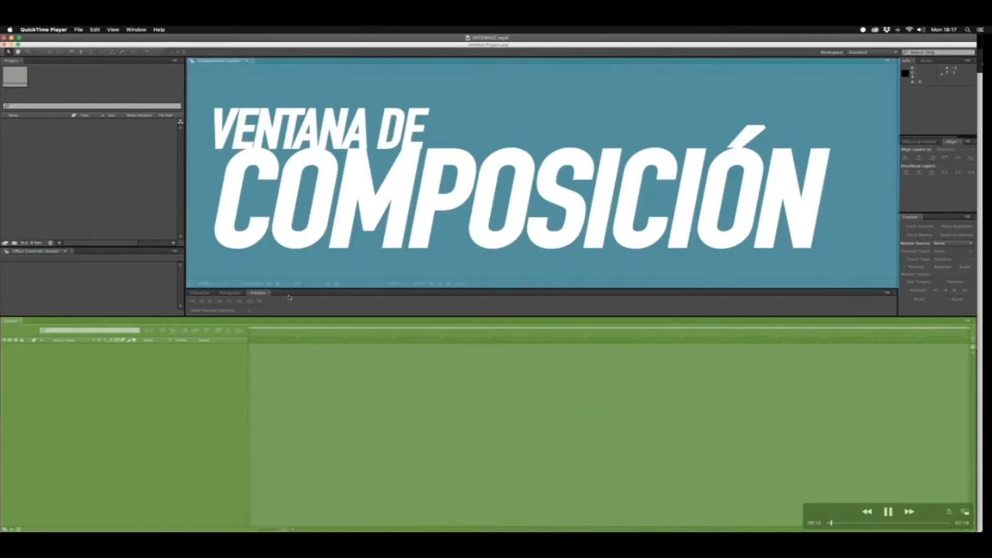
key(space)
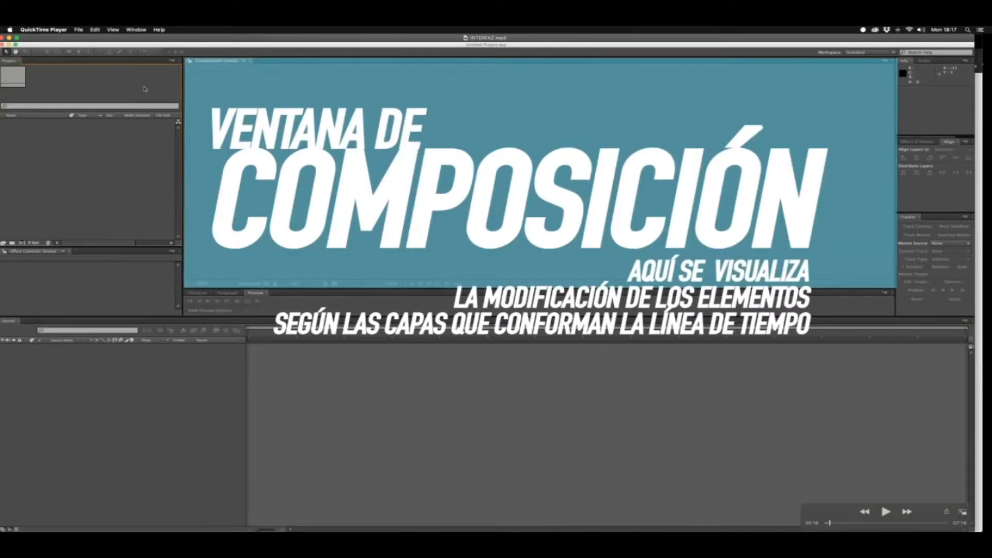
key(space)
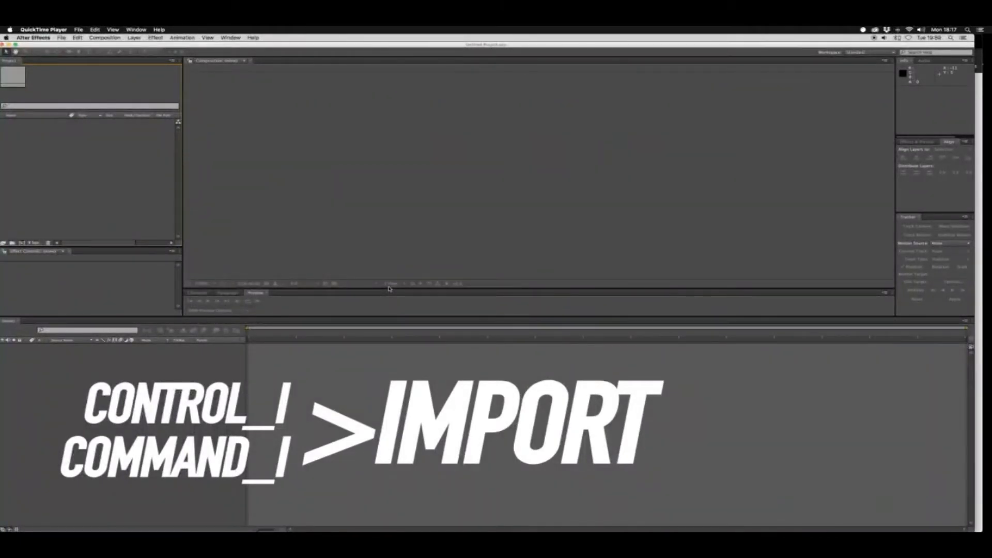
key(space)
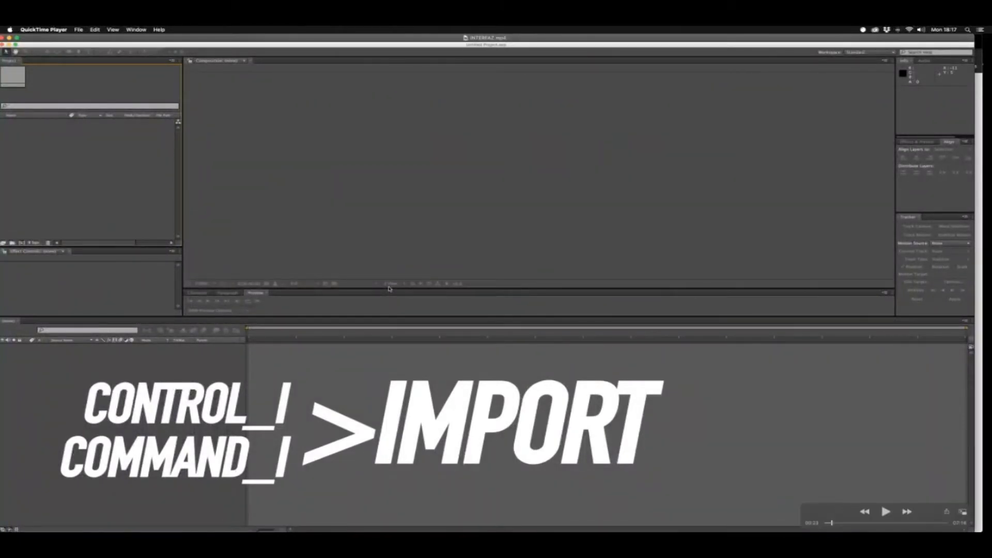
key(space)
key(space)
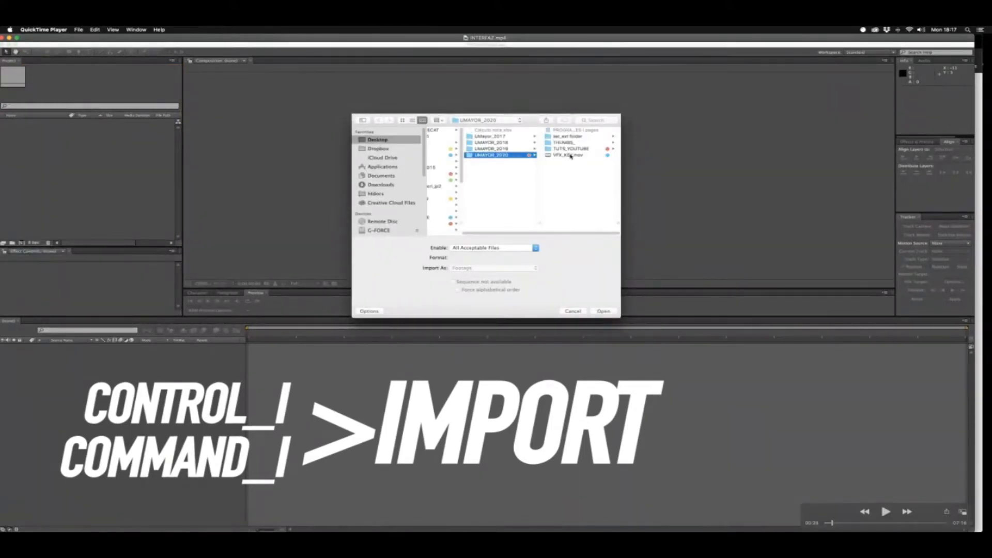
key(space)
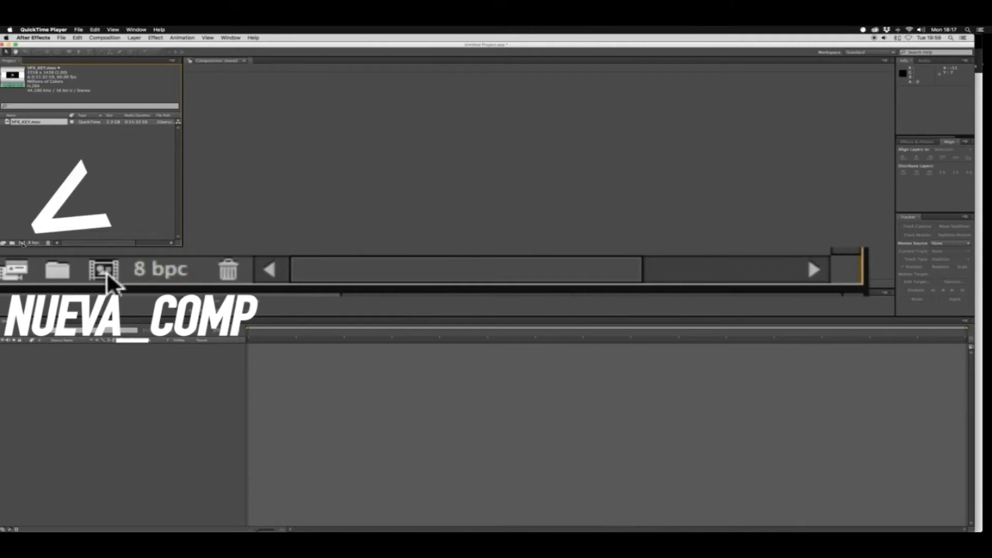
- Start a new composition from the Project panel, stepping the tutorial back to replay that moment
click(21, 242)
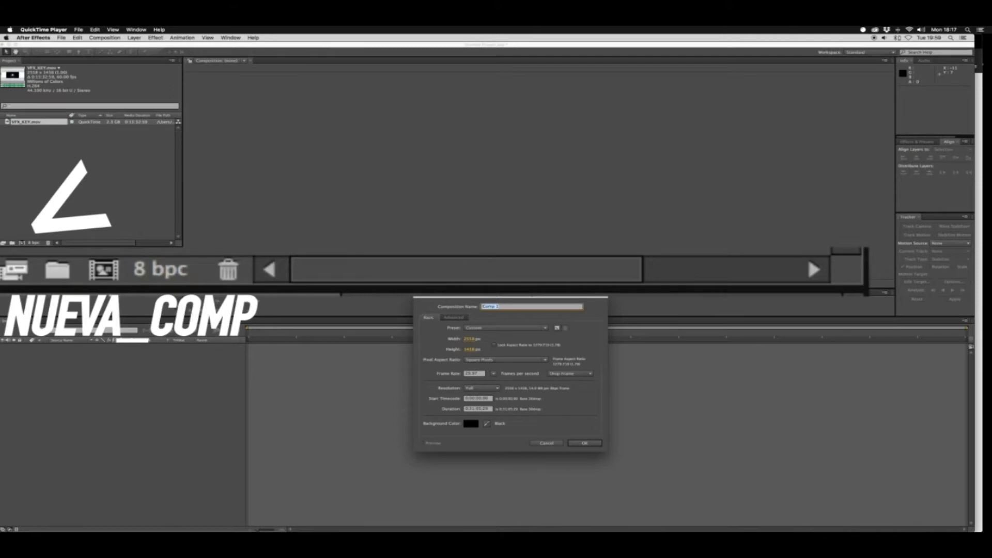
key(space)
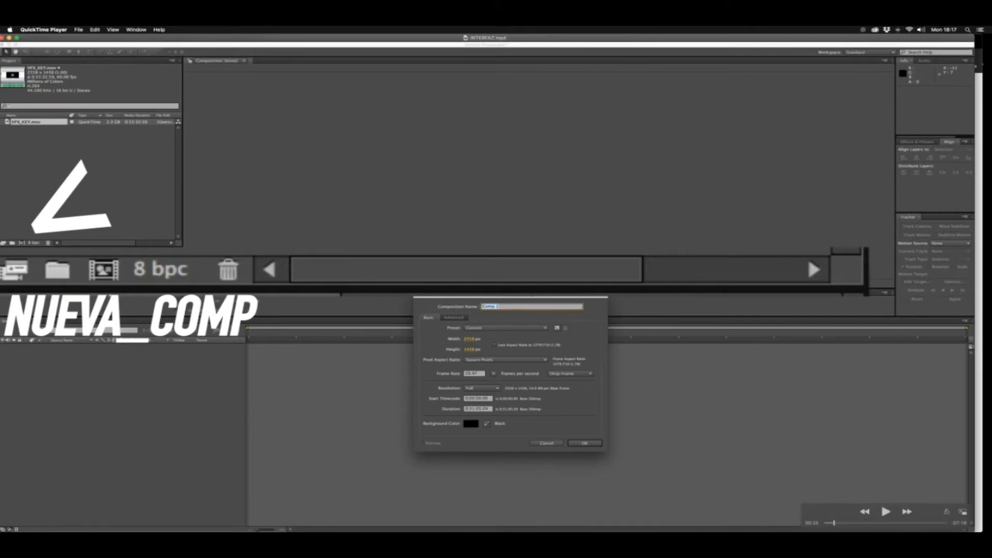
key(Left)
key(Left)
key(Left)
key(Left)
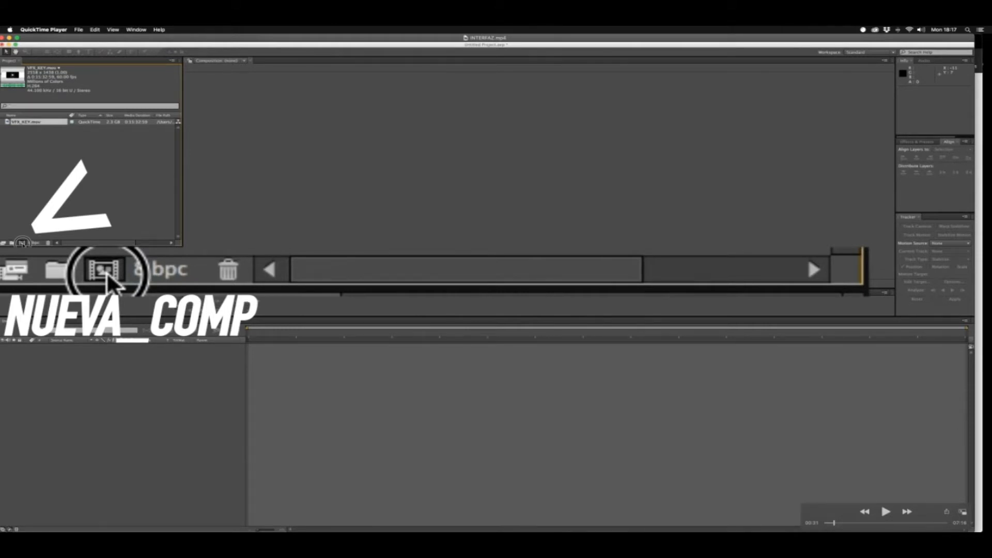
key(space)
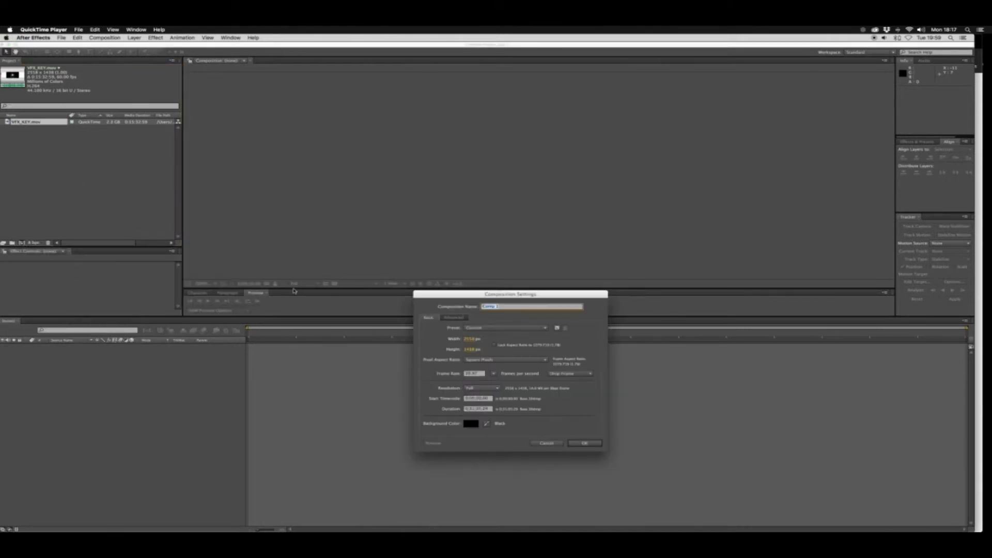
key(space)
- Choose the HDTV 1080 29.97 preset and set the new composition's duration to 0;00;05;00
click(502, 333)
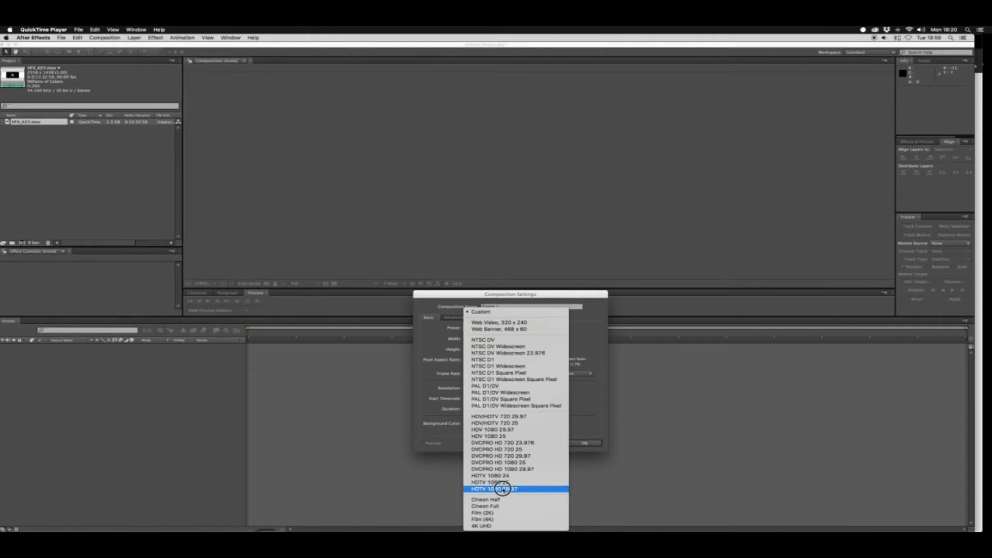
click(502, 488)
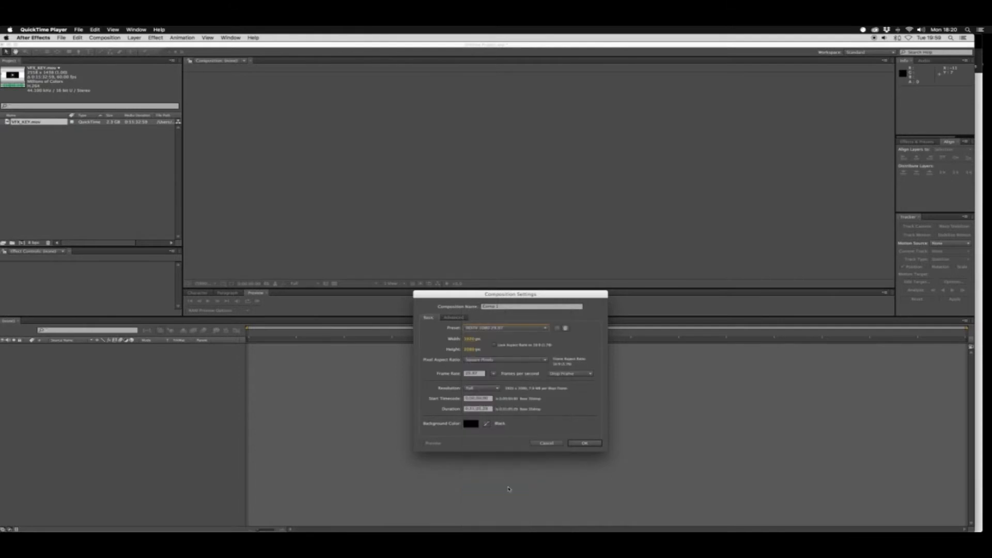
click(475, 409)
text(00)
double_click(484, 409)
text(00)
- Review the frame rate and background colour options, reselect the HDTV 1080 29.97 preset and create the composition
click(494, 373)
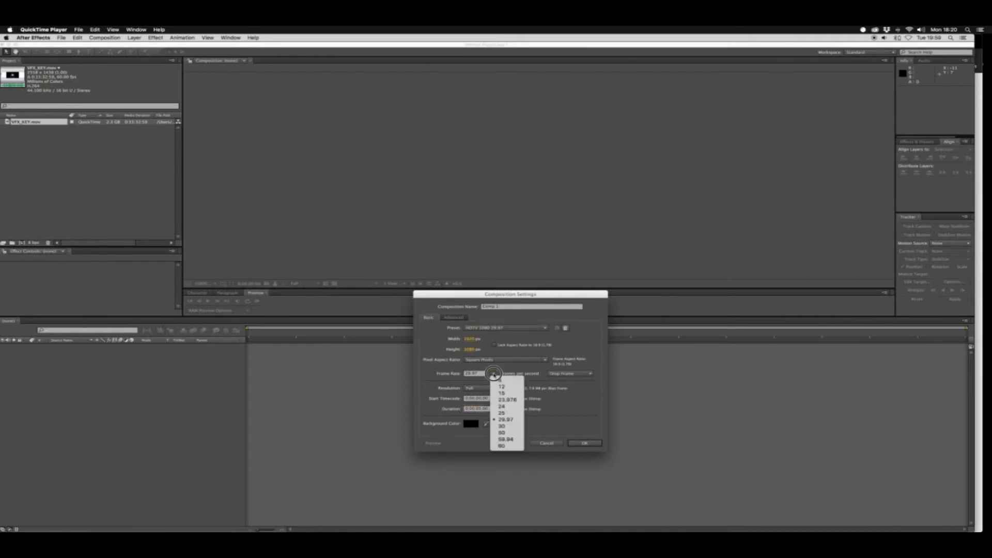
click(493, 373)
click(504, 327)
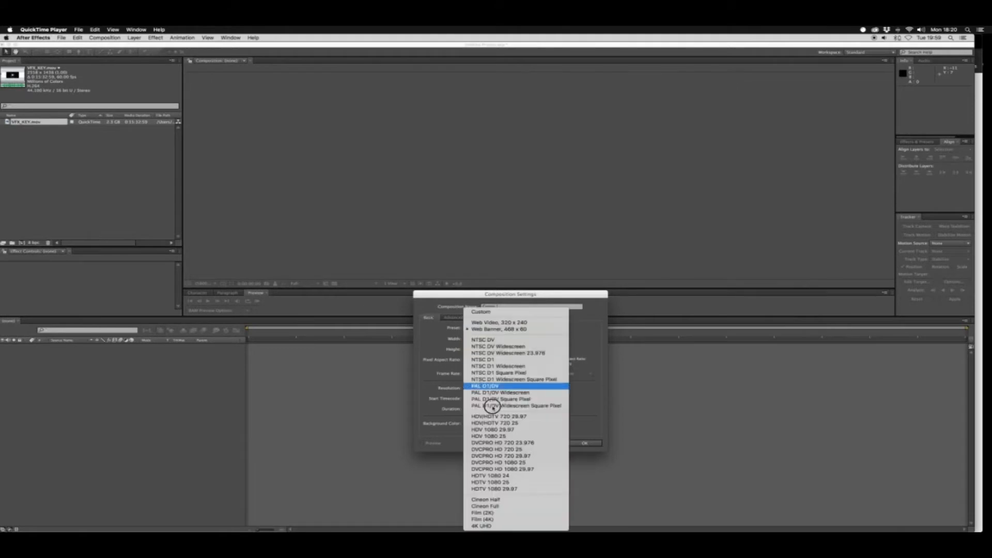
click(486, 488)
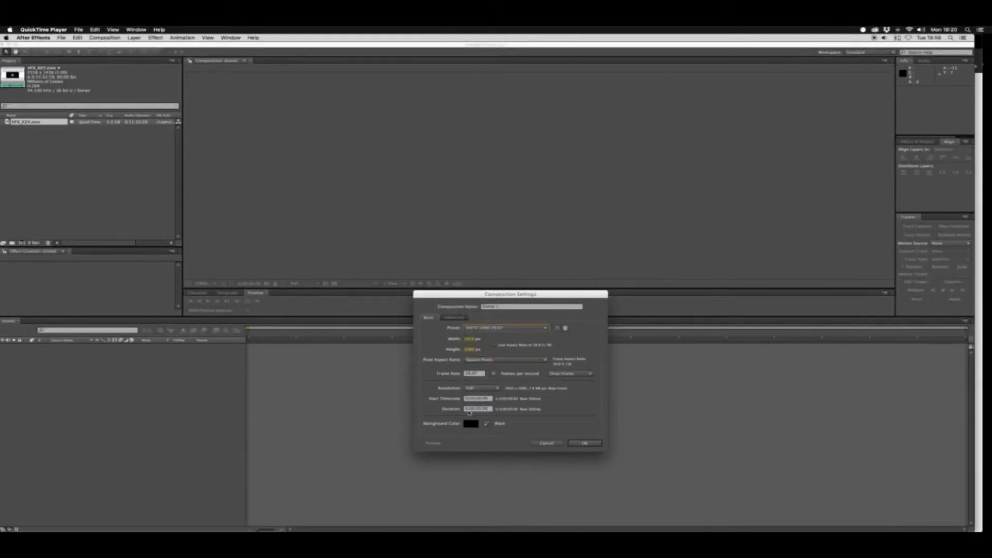
click(470, 423)
click(550, 312)
click(585, 443)
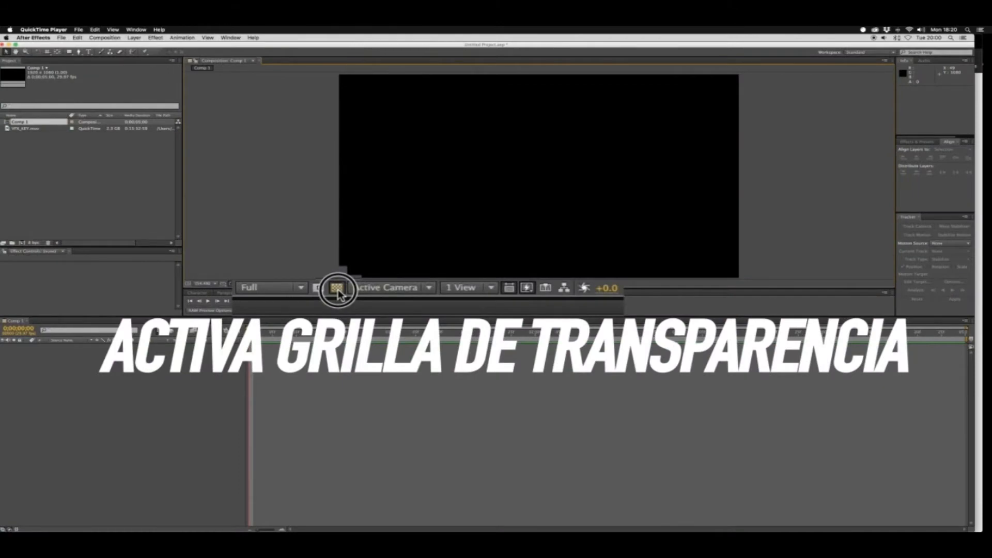
- Toggle the transparency grid of the composition view on and off
click(336, 289)
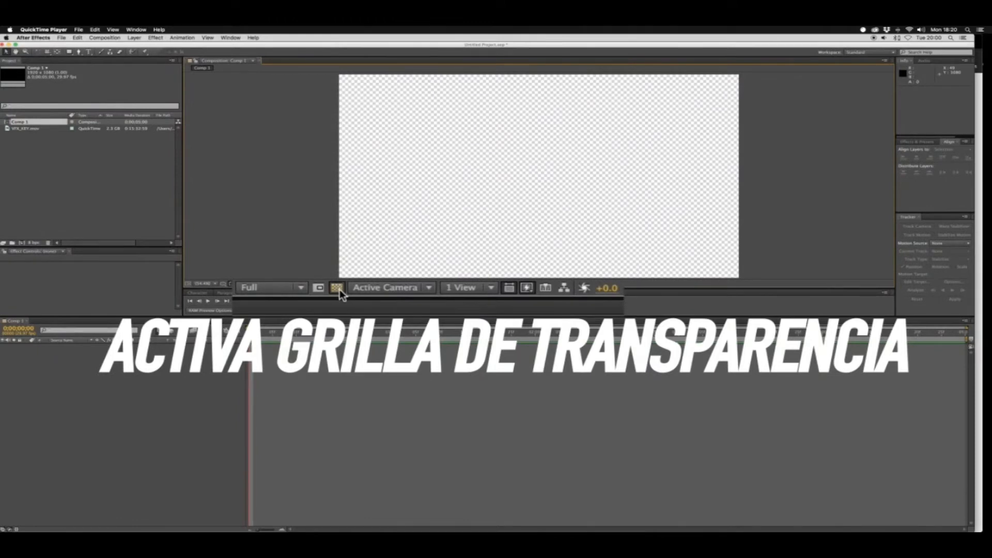
click(337, 288)
click(337, 288)
click(337, 288)
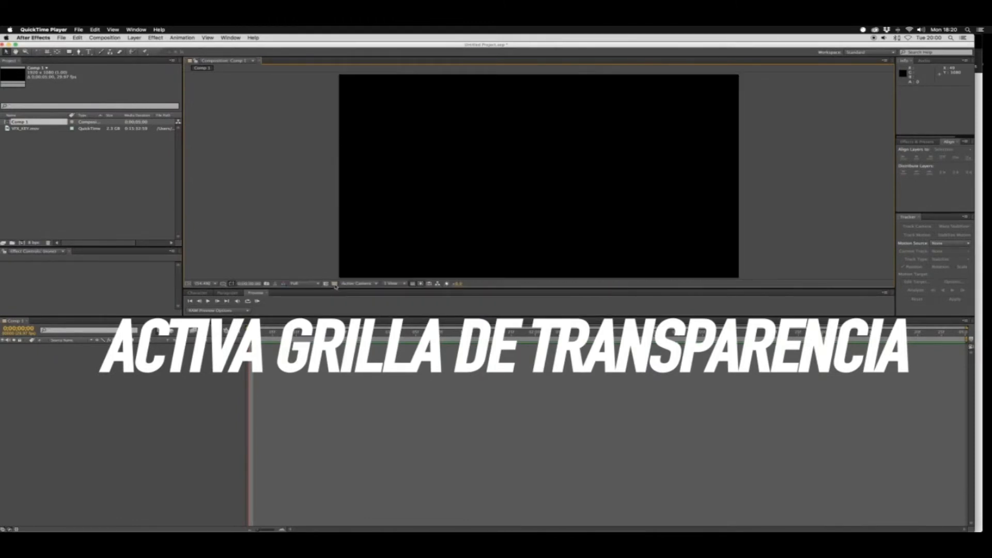
- Open the settings of Comp 1 and try red and purple background colours
click(966, 324)
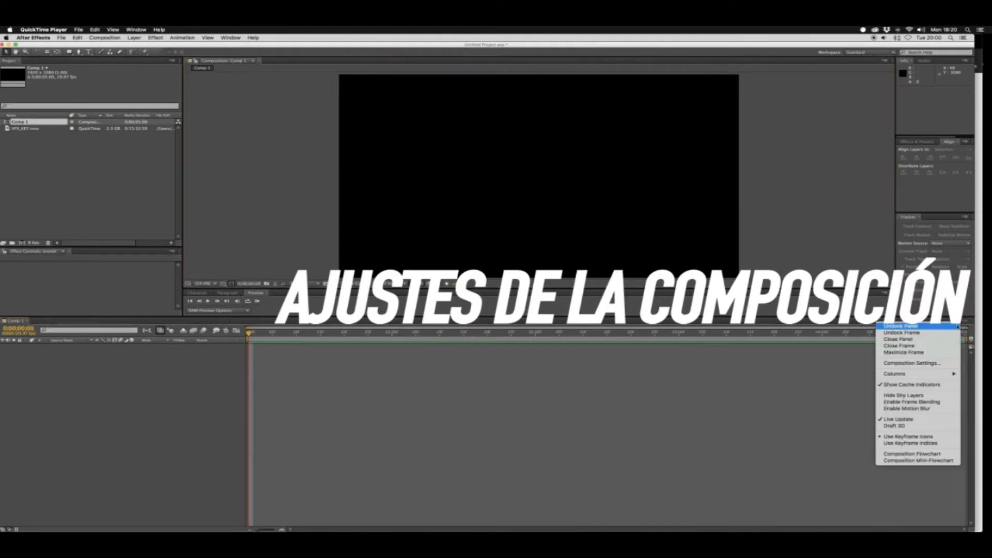
click(910, 364)
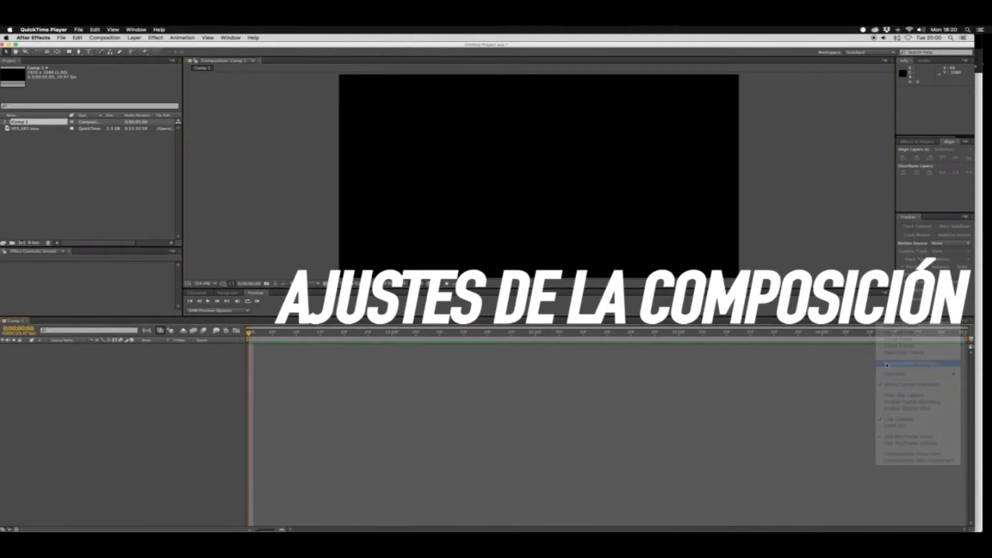
drag(569, 299, 578, 304)
click(477, 430)
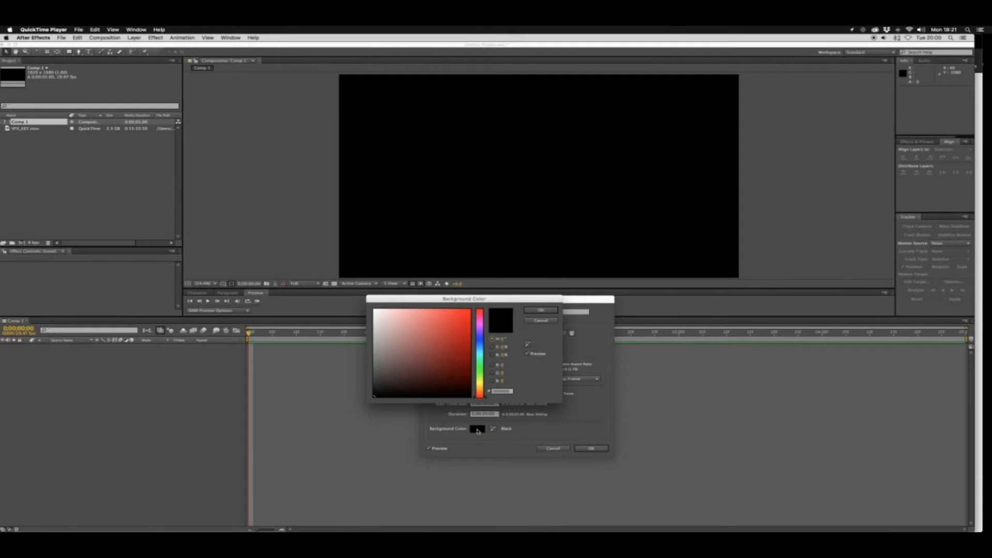
drag(468, 311, 479, 298)
click(474, 310)
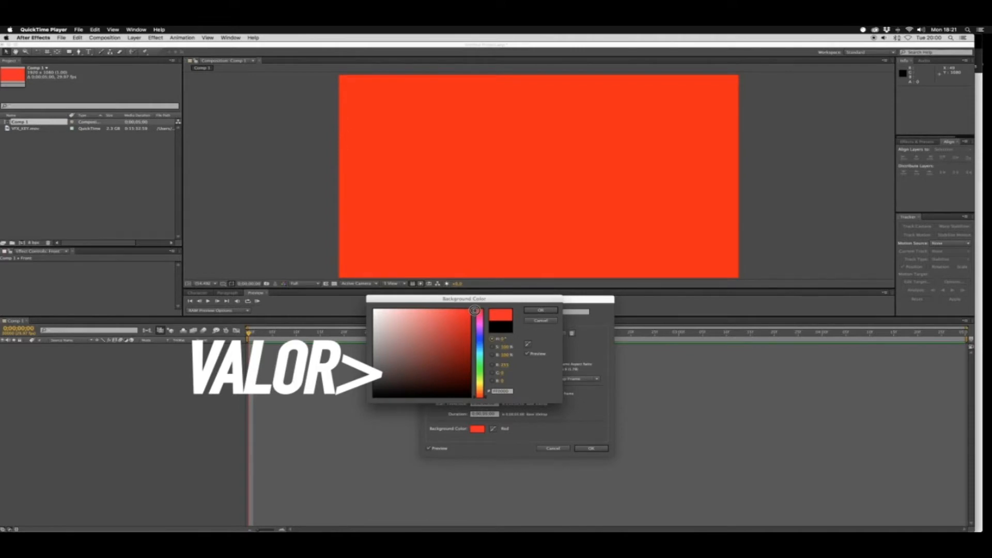
mouse_move(464, 336)
mouse_down()
mouse_move(423, 342)
mouse_move(485, 295)
mouse_move(479, 384)
mouse_move(479, 331)
mouse_up()
click(544, 310)
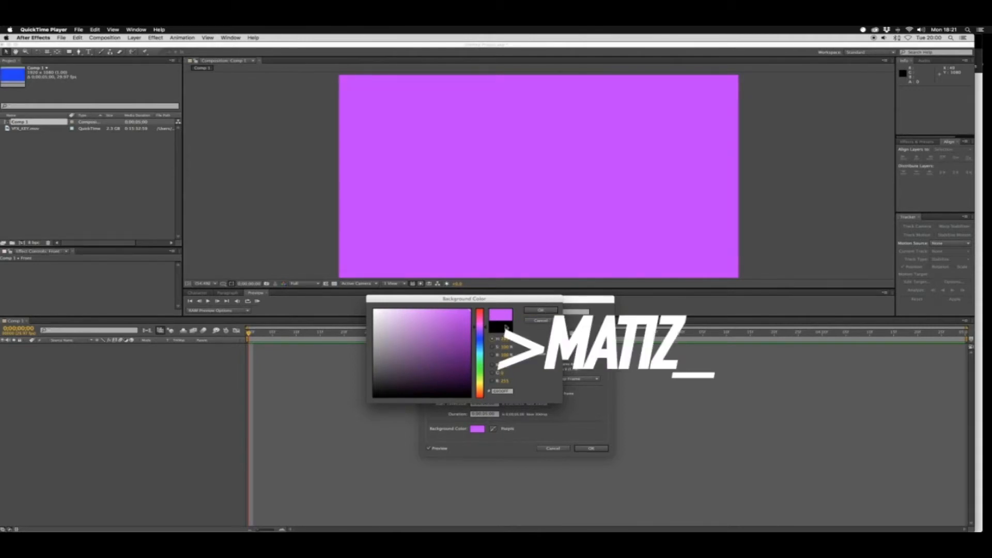
mouse_move(479, 324)
mouse_down()
mouse_move(476, 385)
mouse_move(479, 322)
mouse_up()
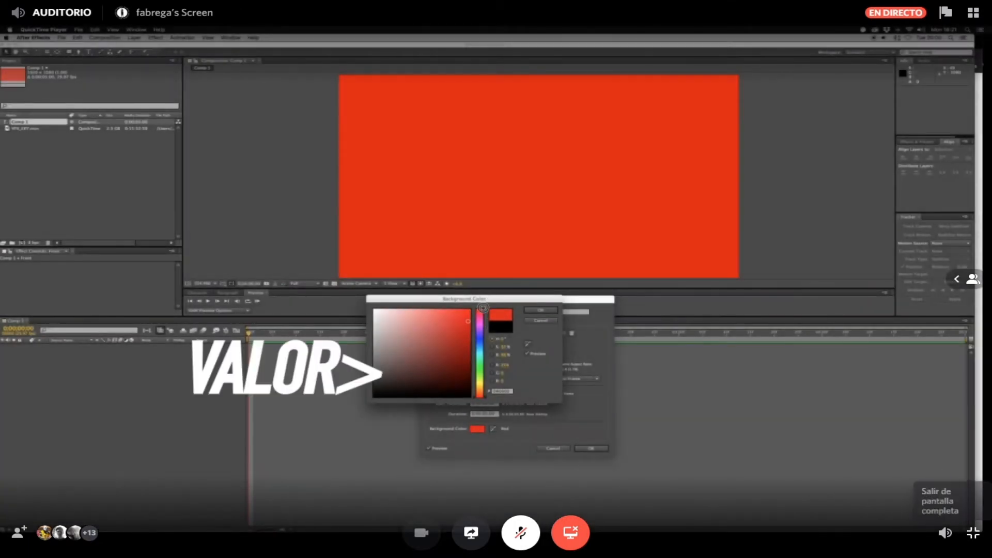
- Leave the full-screen stream in Discord, eject the 64 GB drive (N:), dismiss the microphone notice and return to full screen
click(973, 533)
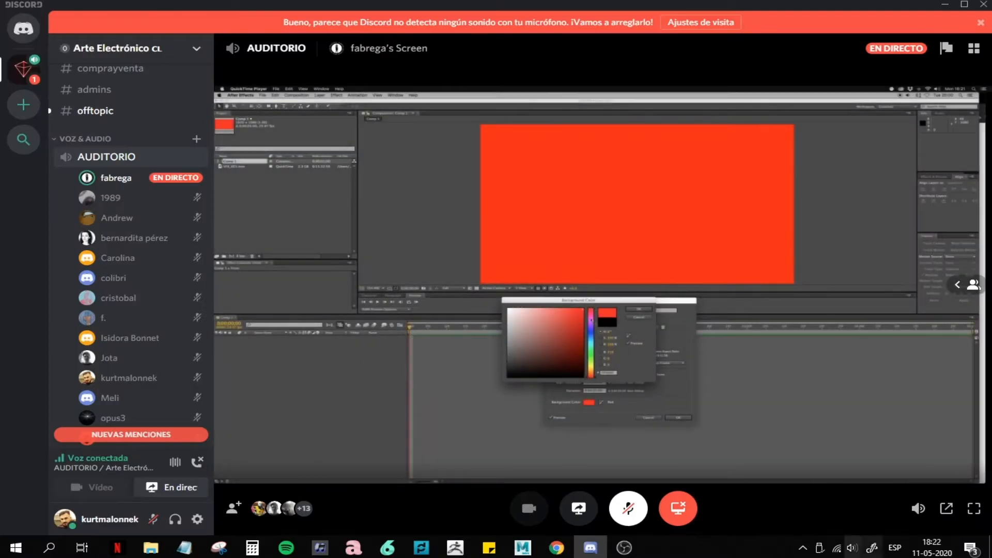
click(818, 548)
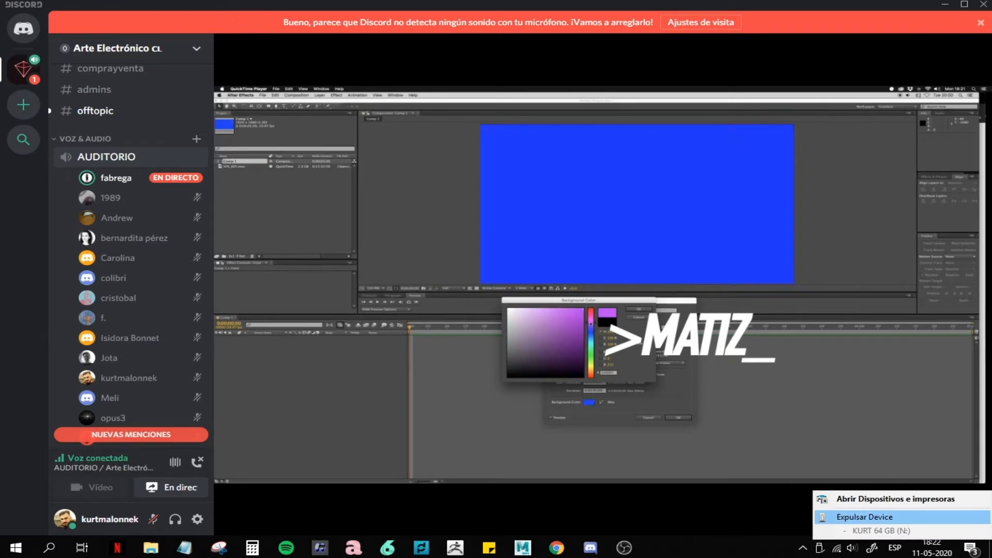
click(863, 517)
click(969, 451)
click(981, 22)
click(972, 510)
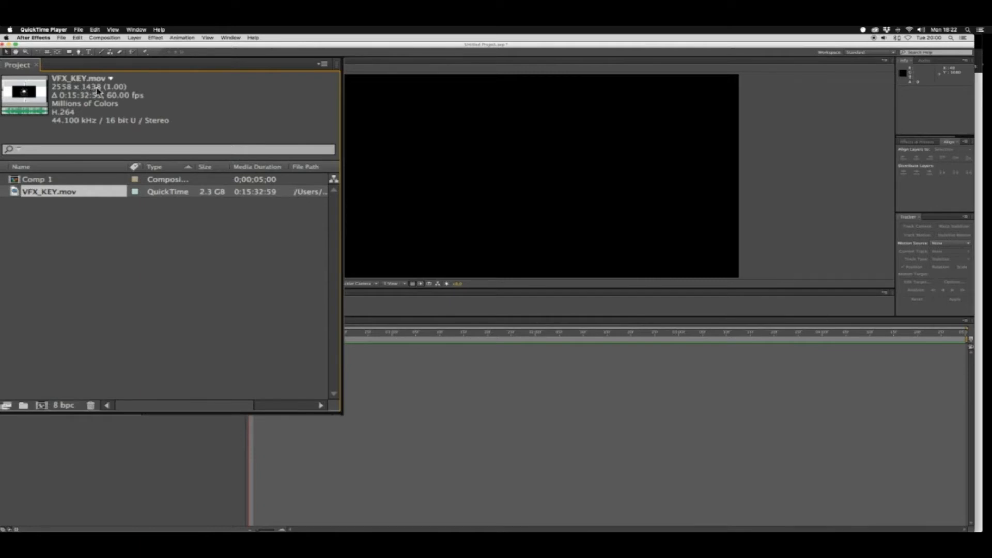
- Add VFX_KEY.mov from the project to the Comp 1 timeline and look over the preview magnification options
click(15, 194)
drag(15, 193, 159, 438)
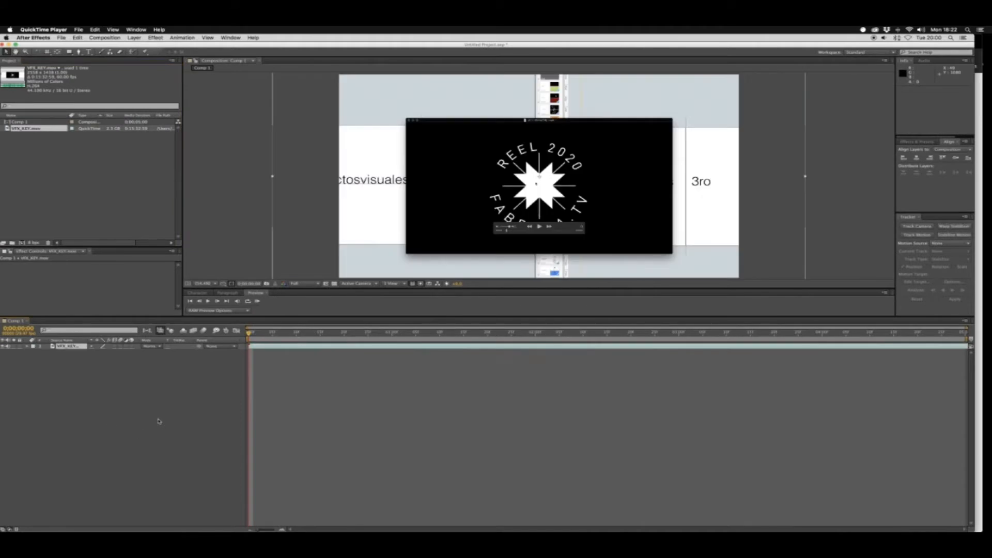
click(203, 284)
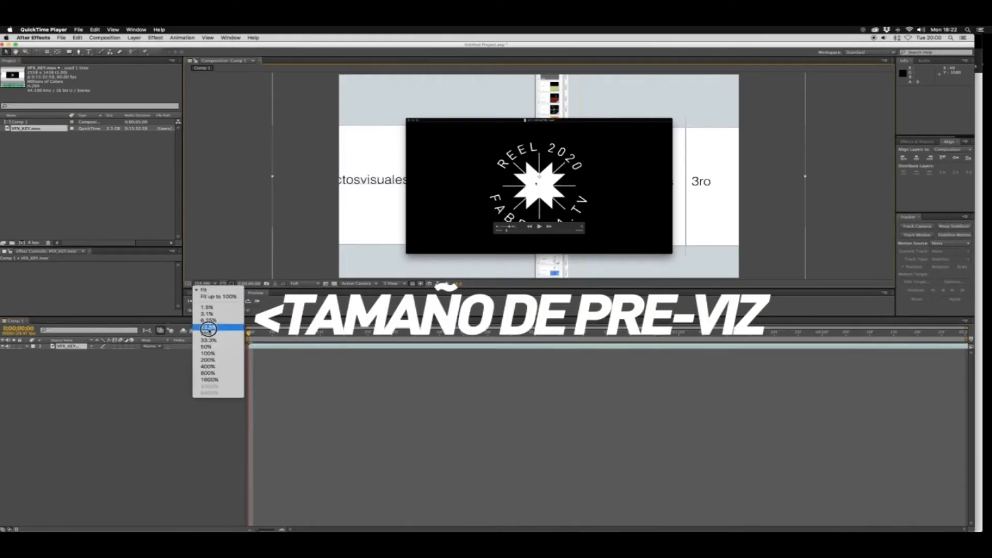
click(206, 284)
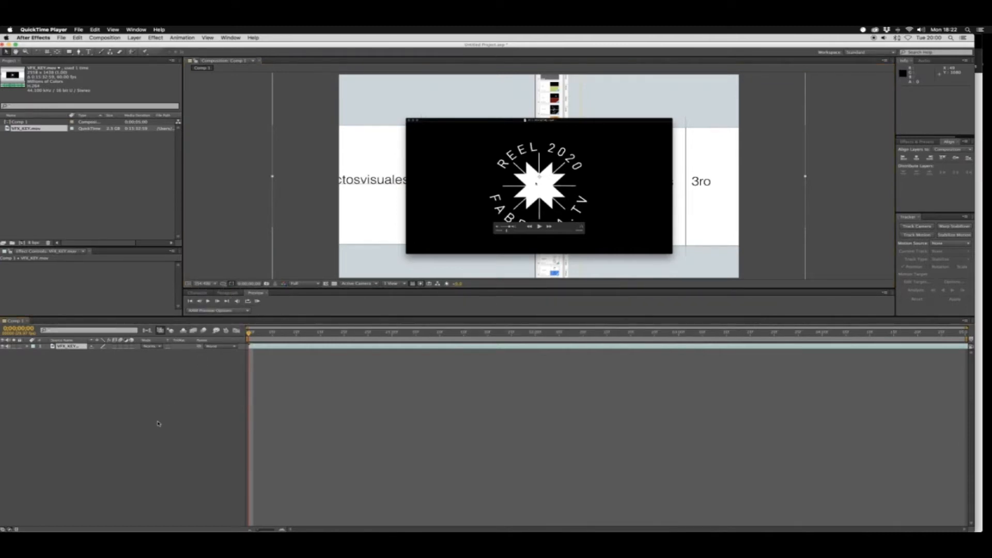
- Remove the VFX_KEY.mov layer from the Comp 1 timeline and add the footage there again from the project
key(Delete)
click(82, 387)
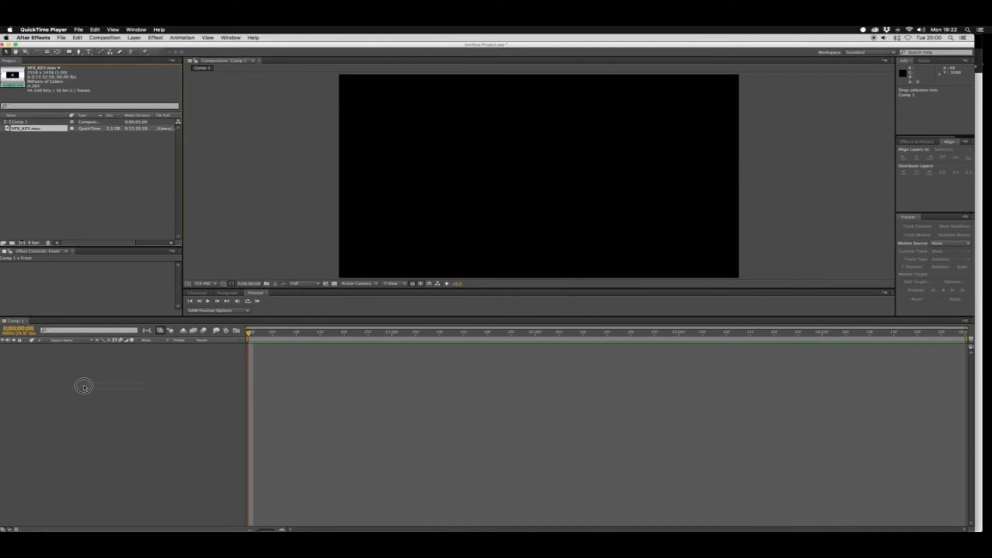
key(super+z)
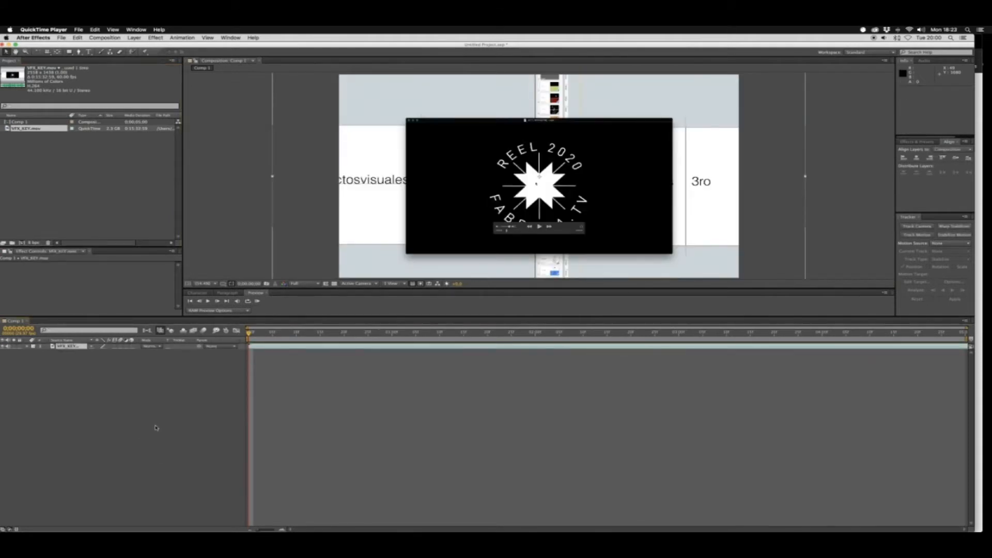
key(Delete)
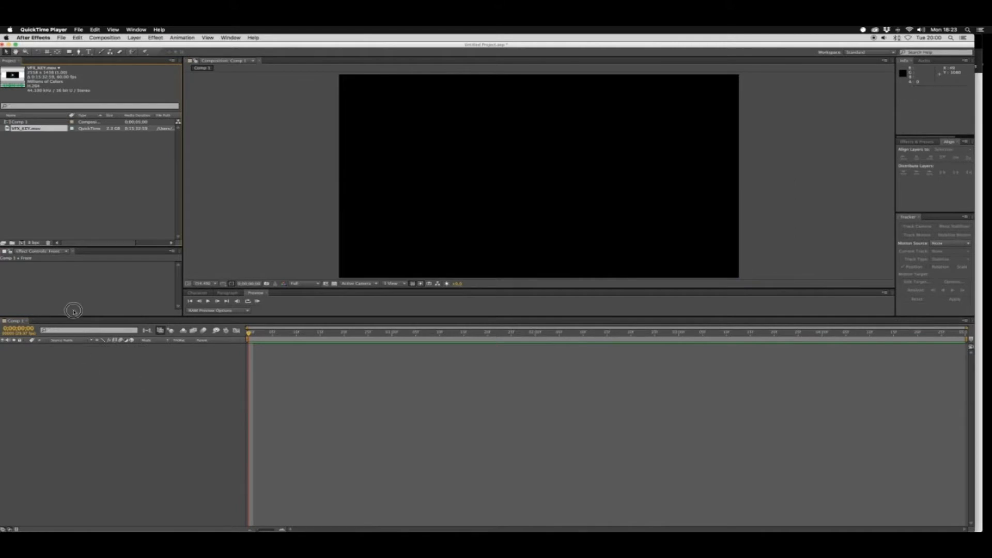
click(7, 128)
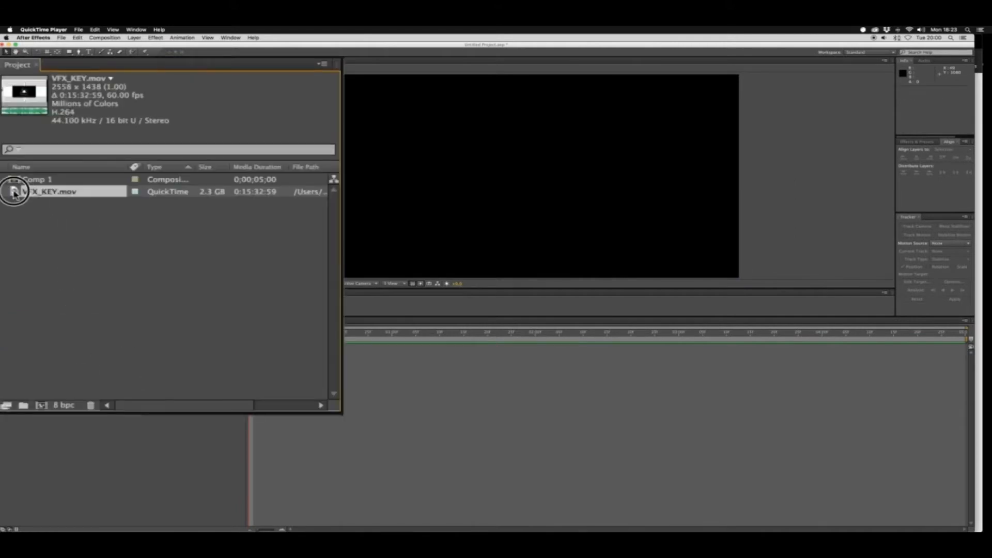
- Pause INTERFAZ.mp4 at the part about placing VFX_KEY.mov in the timeline, and resume playback
key(space)
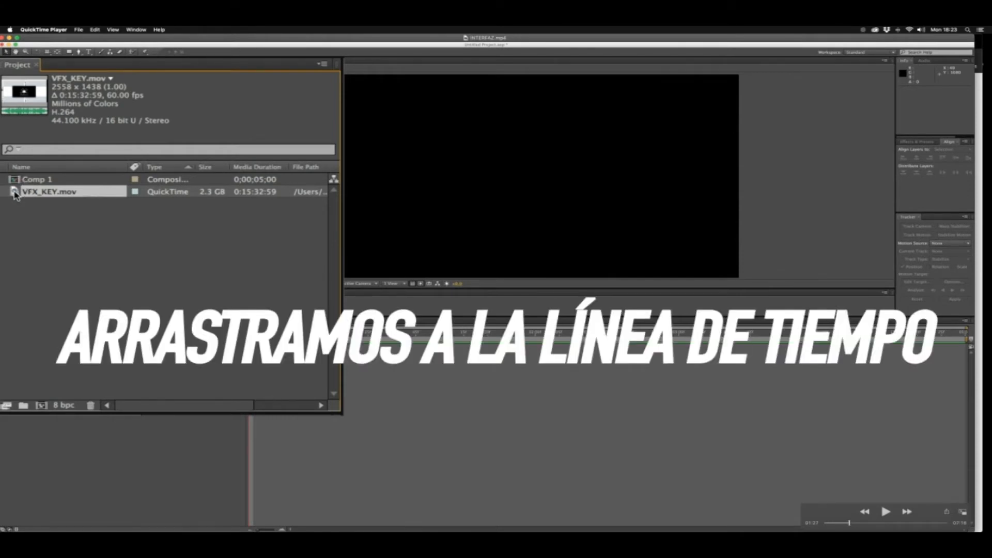
key(F12)
key(F12)
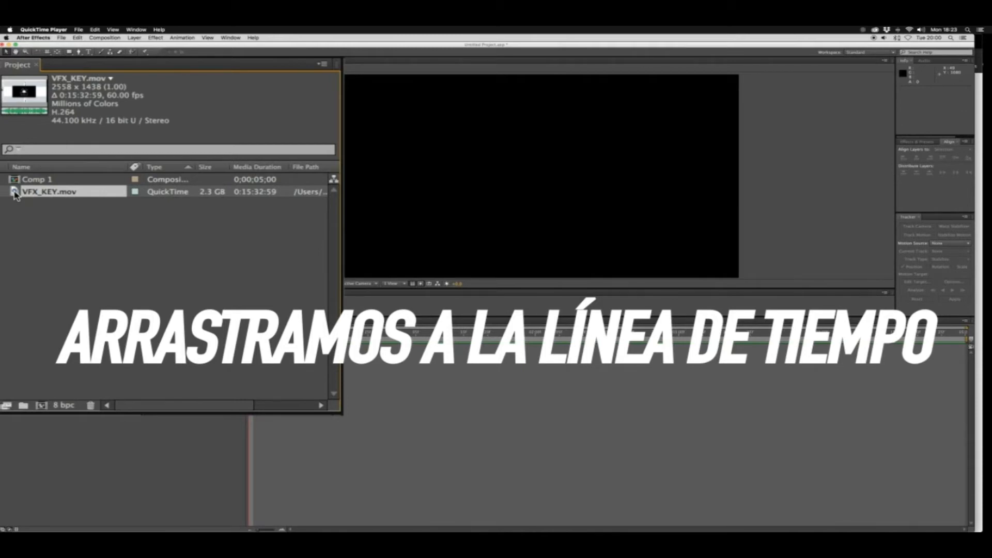
key(space)
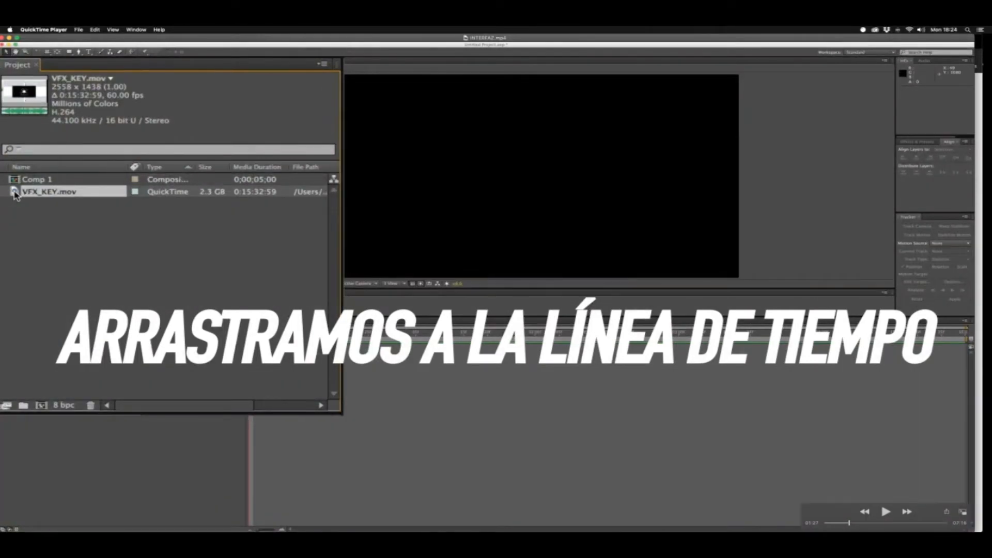
key(space)
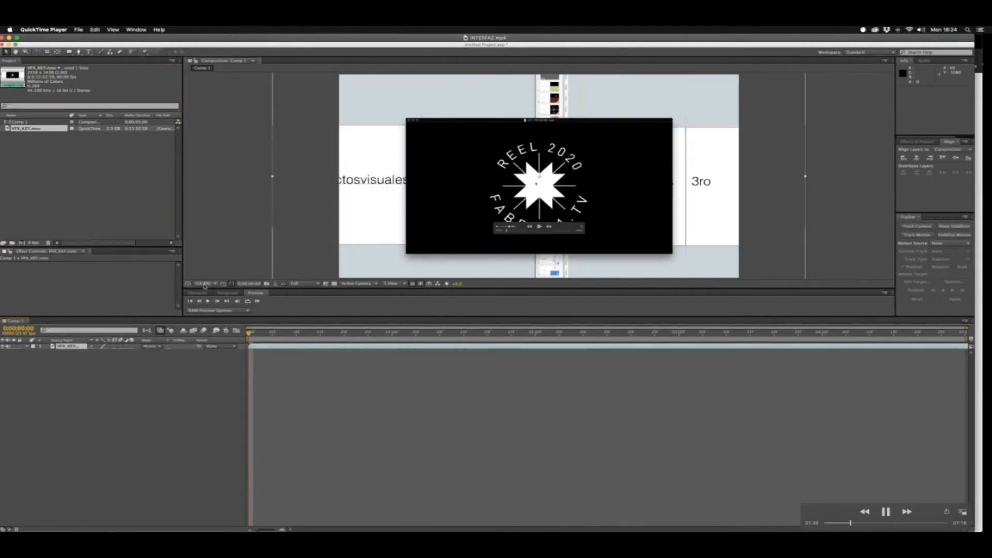
- Review the part of INTERFAZ.mp4 on scaling the layer, fitting the preview and colouring the label, pausing and resuming playback
key(space)
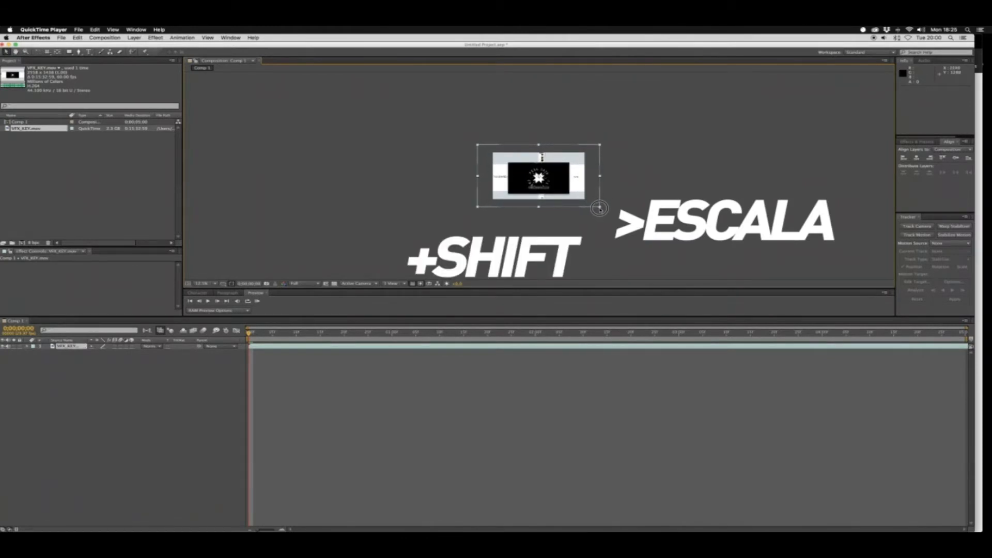
key(space)
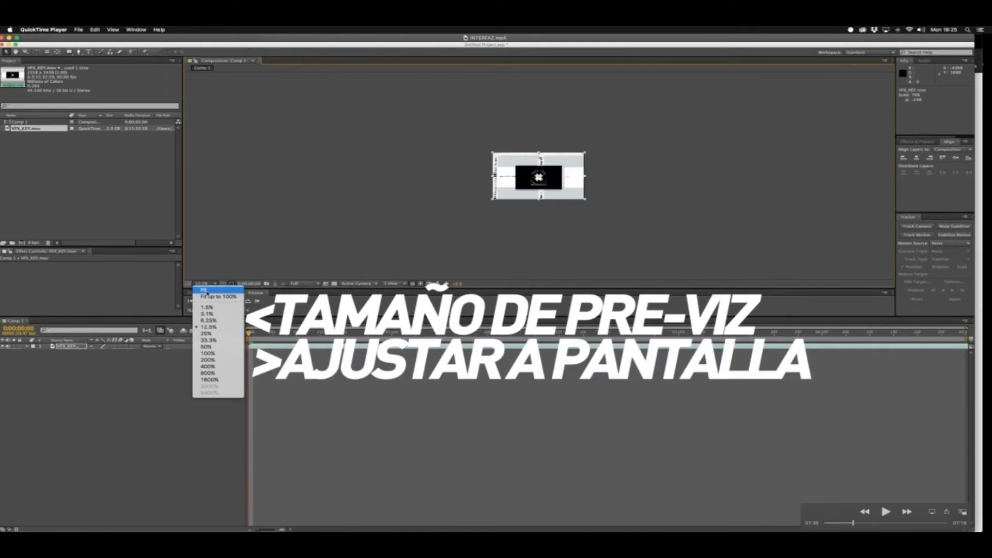
key(space)
key(space)
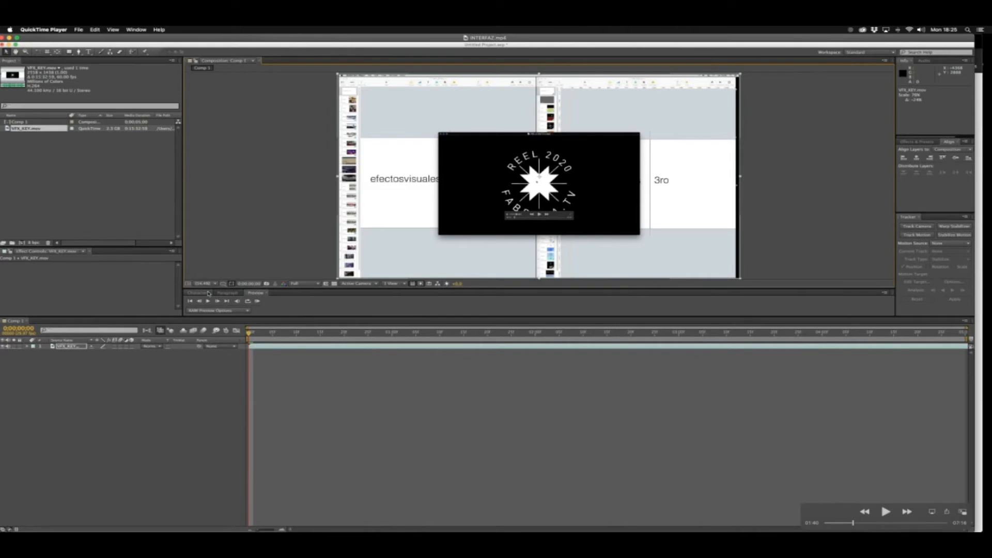
key(space)
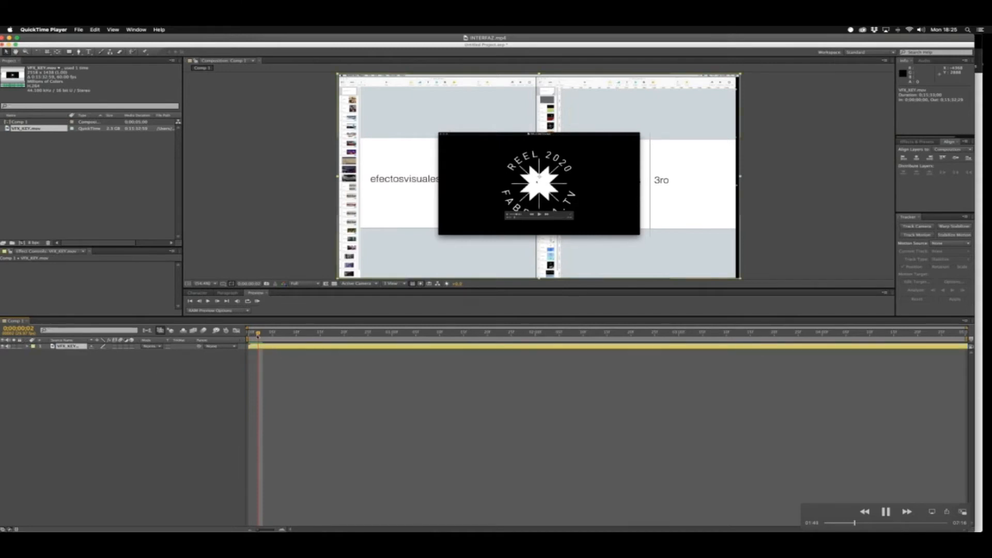
key(space)
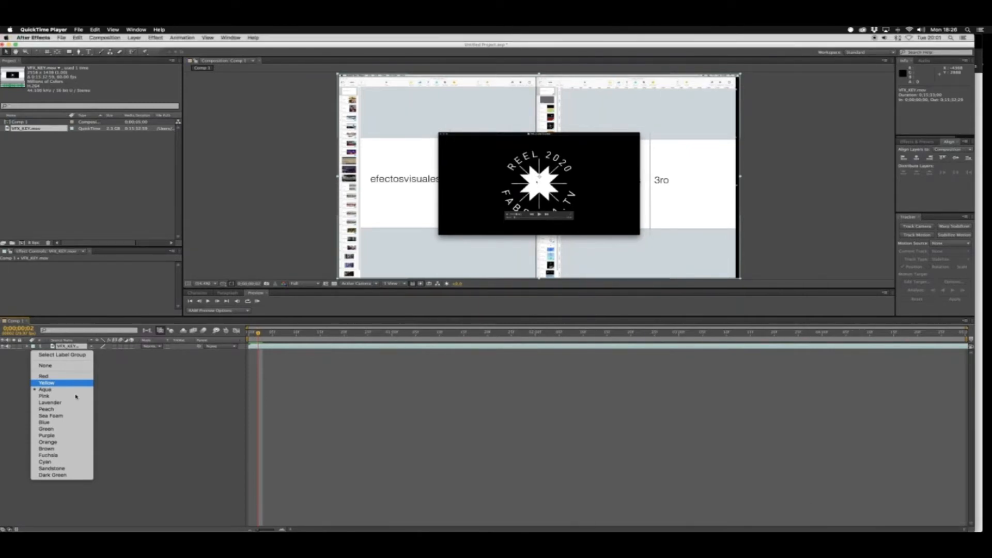
- Set the VFX_KEY.mov layer's label colour to Yellow and move the current time to 0;00;00;06
click(56, 383)
key(Home)
click(269, 363)
click(276, 332)
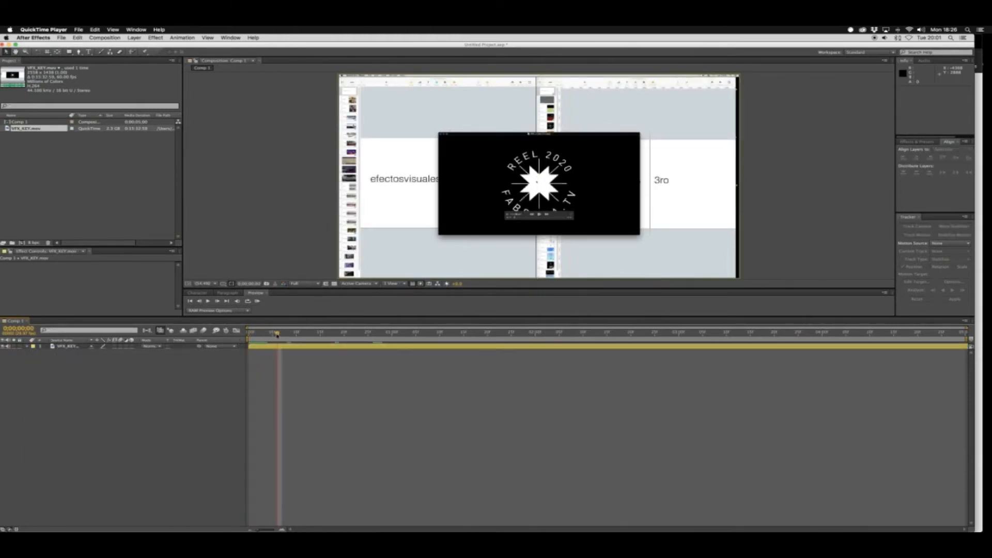
- Delete the composition Comp 1 from the project
click(31, 121)
key(Delete)
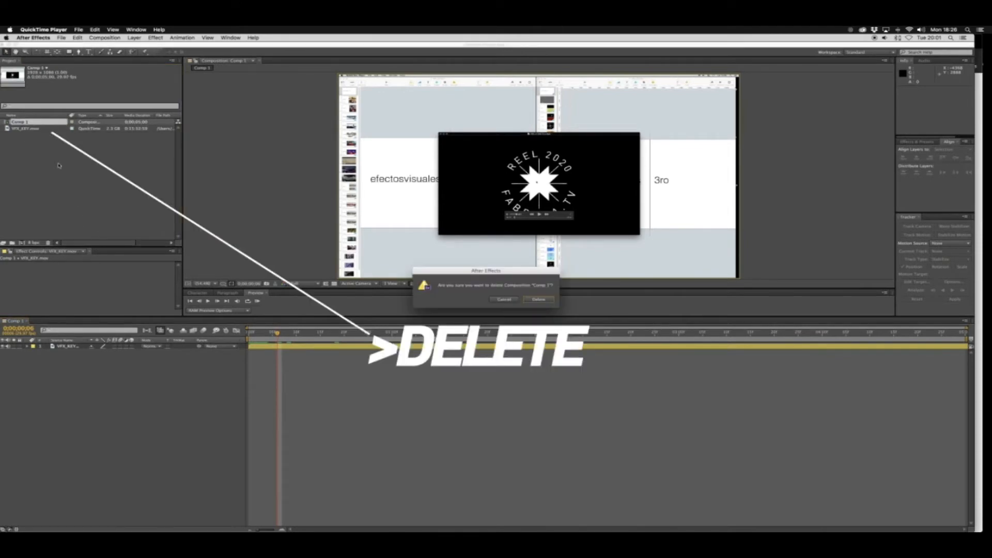
key(Return)
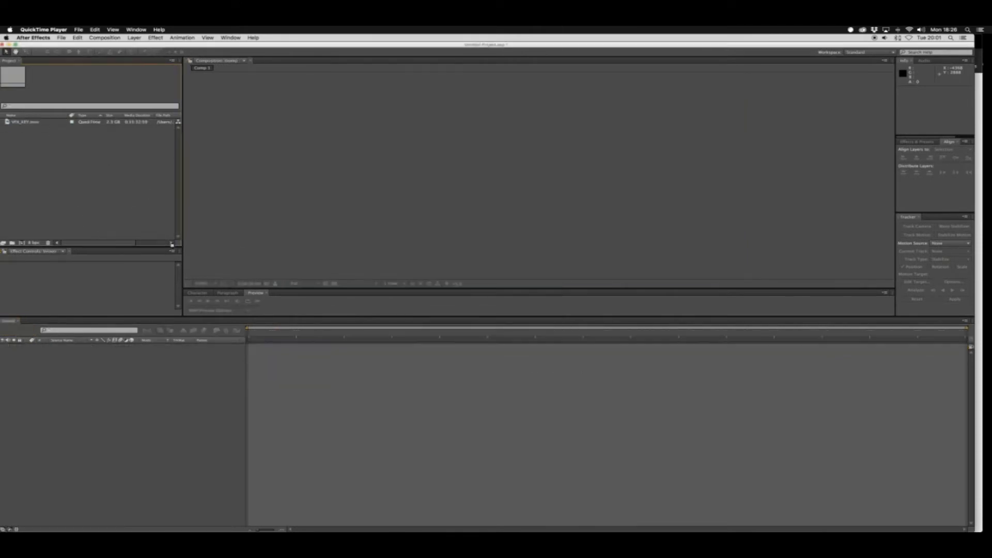
- Create a new composition directly from the VFX_KEY.mov footage in the project
click(26, 123)
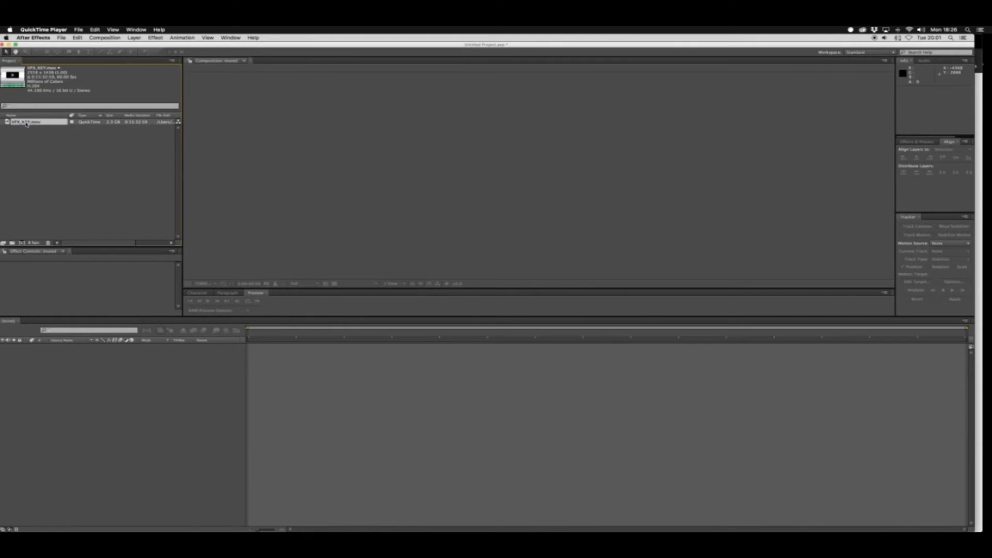
drag(26, 123, 41, 199)
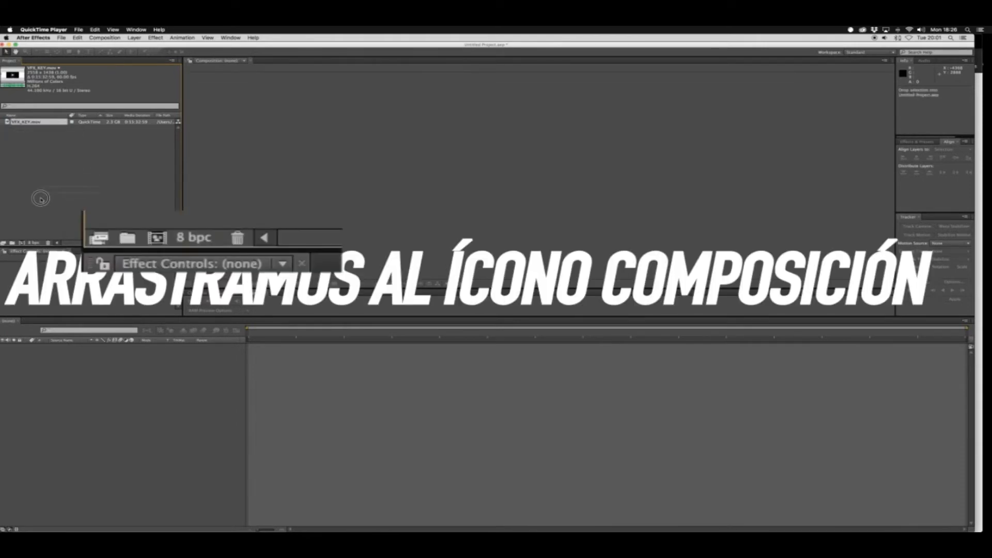
drag(40, 199, 7, 123)
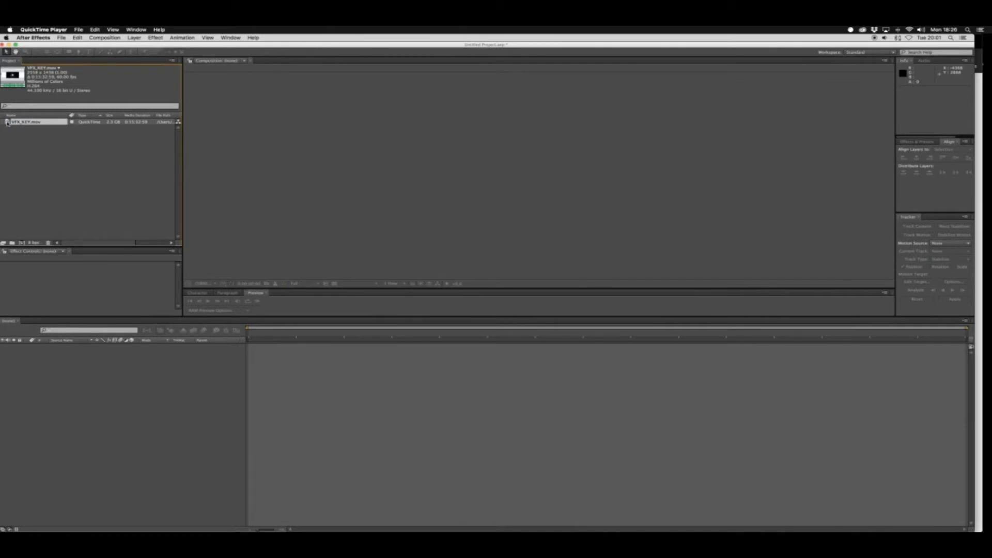
drag(8, 123, 36, 237)
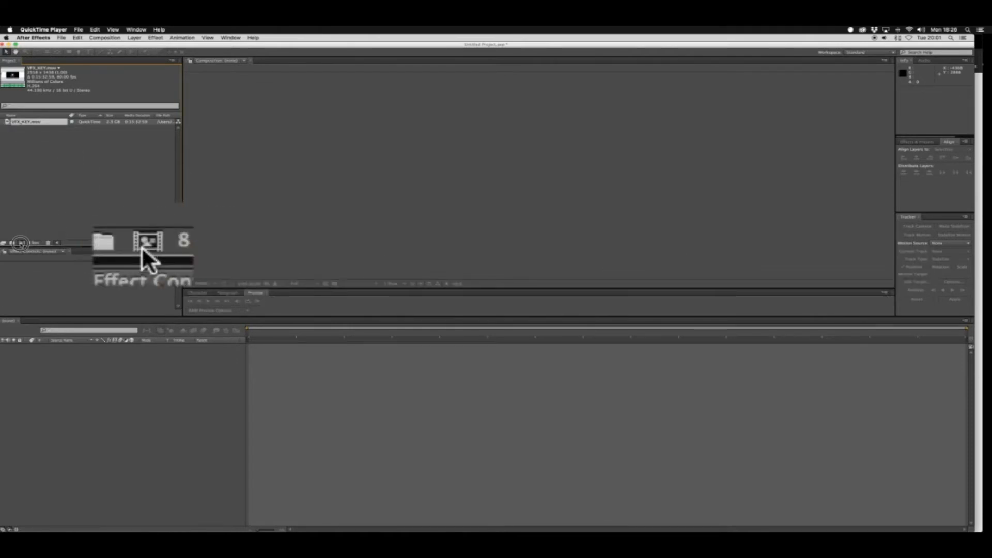
click(21, 243)
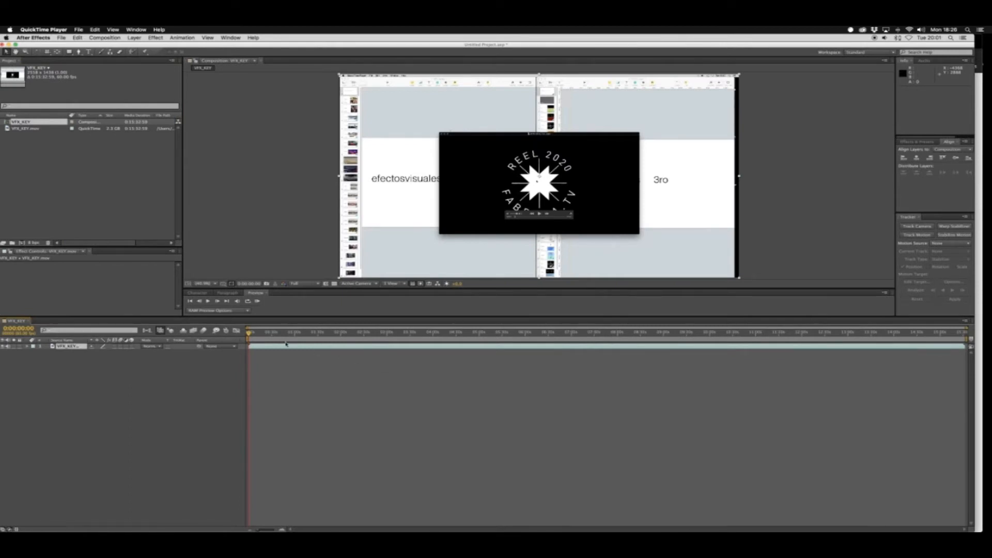
- Pause and resume INTERFAZ.mp4 through the part that scrubs the timeline of the VFX_KEY composition
key(space)
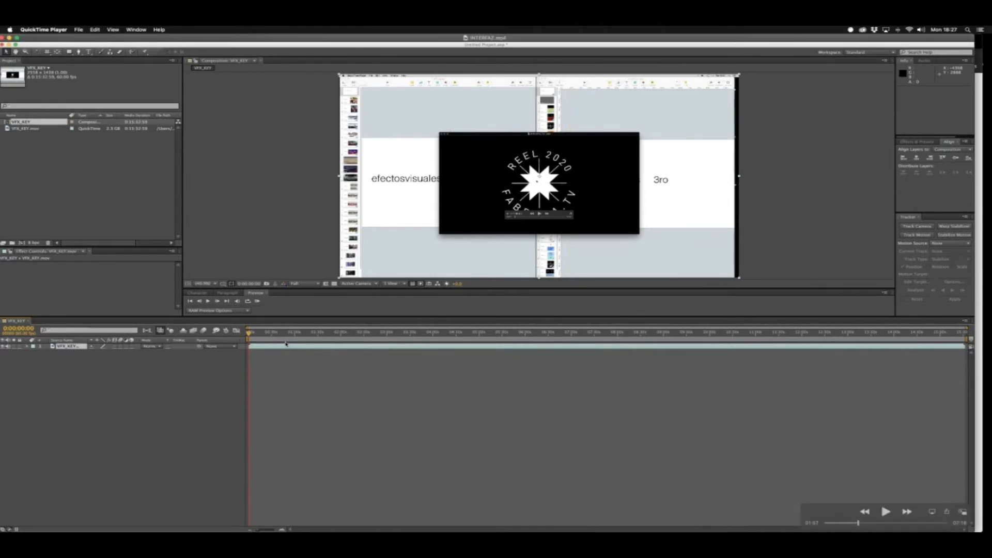
key(space)
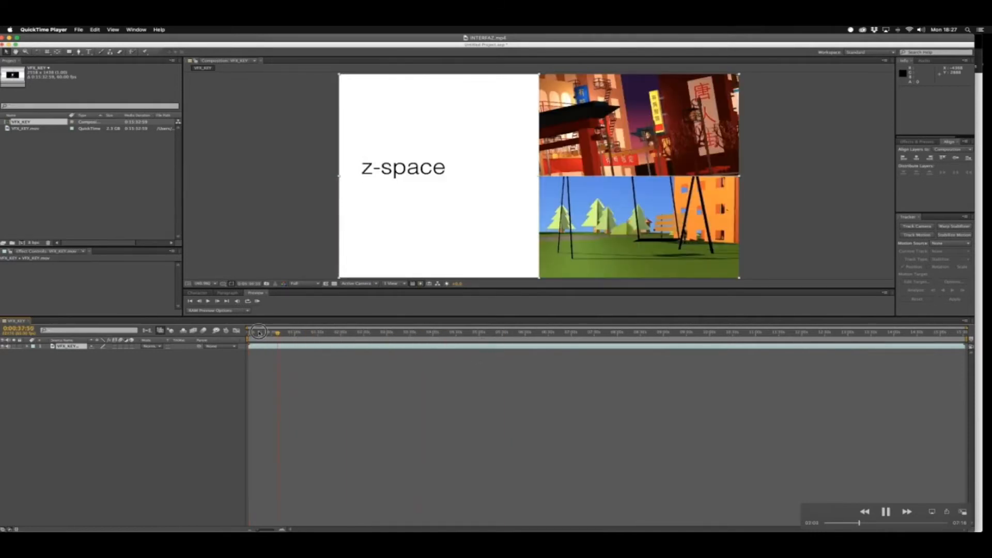
key(space)
key(space)
key(space)
- Step back and forth through the frames of INTERFAZ.mp4 to examine the highlighted project and timeline areas, and resume playback
key(Left)
key(Left)
key(Left)
key(Left)
key(Left)
key(Left)
key(Left)
key(Left)
key(Left)
key(Left)
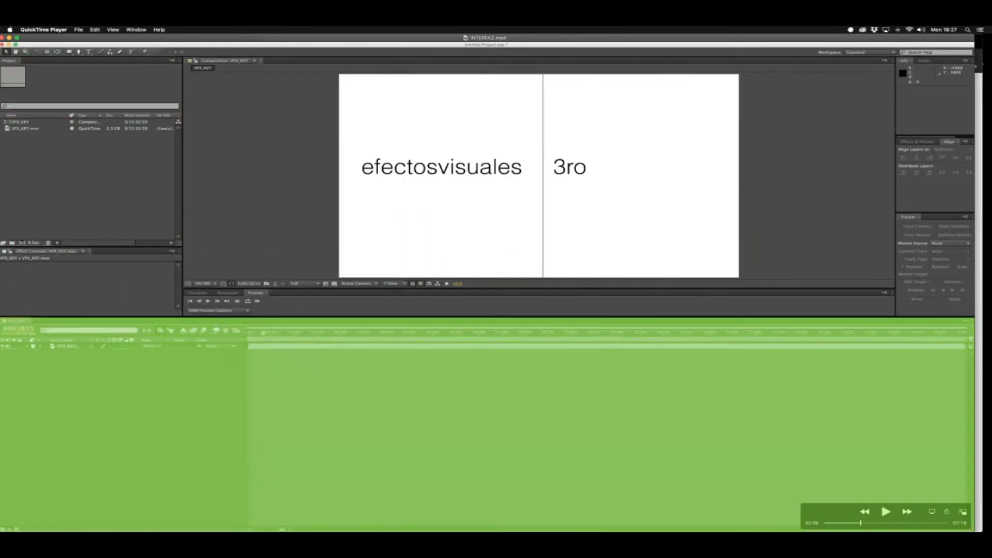
key(Left)
key(Left)
key(Left)
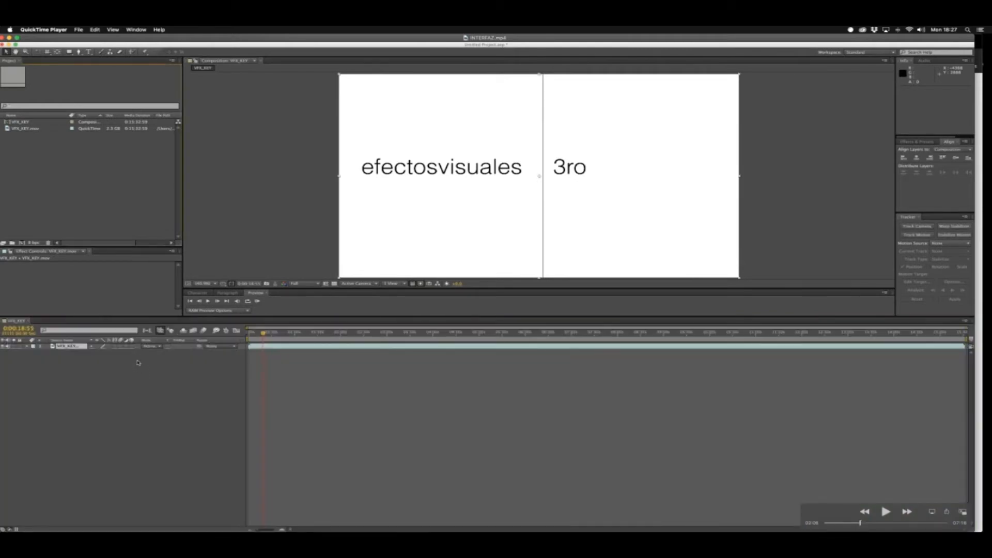
key(space)
key(space)
key(Left)
key(Left)
key(Left)
key(Left)
key(Left)
key(Left)
key(Left)
key(Left)
key(Left)
key(Left)
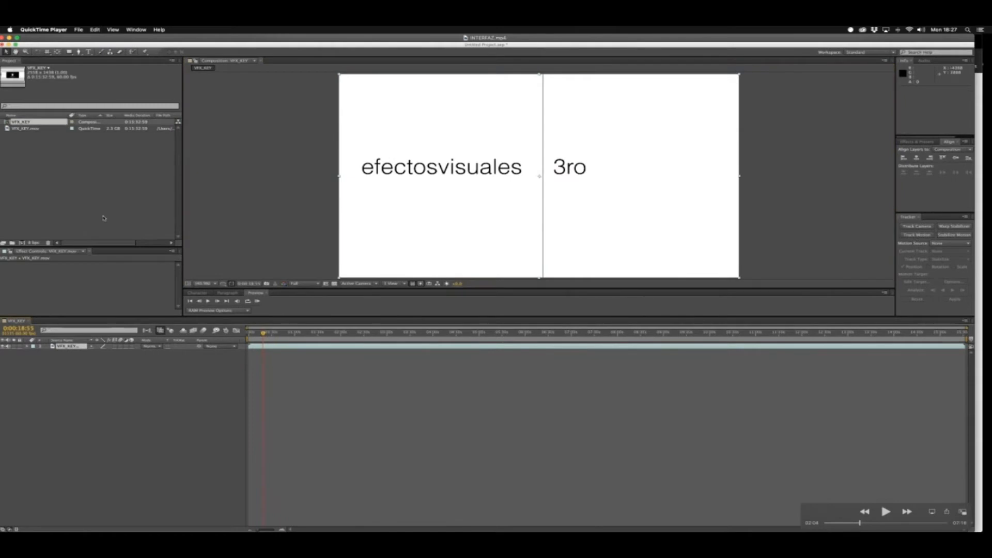
key(Right)
key(Right)
key(Right)
key(Right)
key(Right)
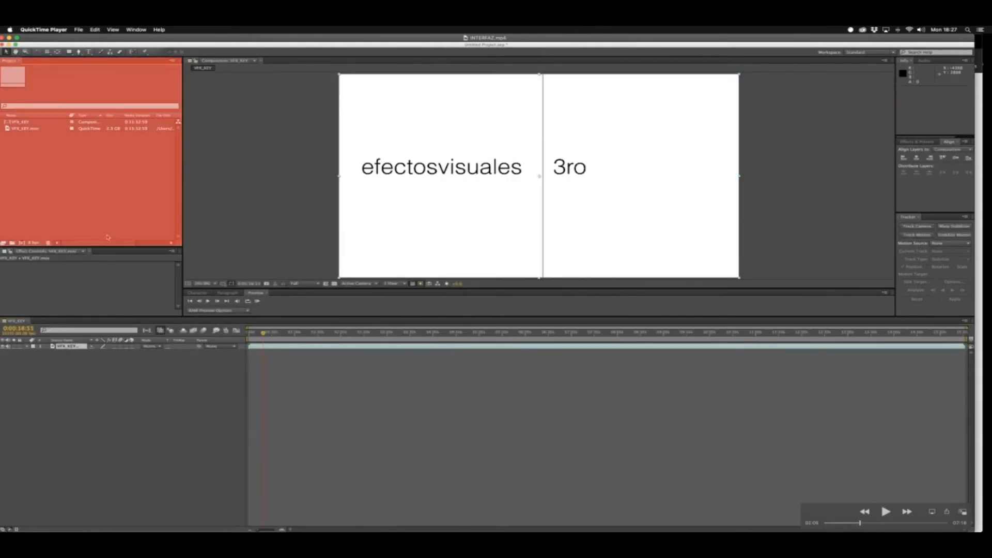
key(space)
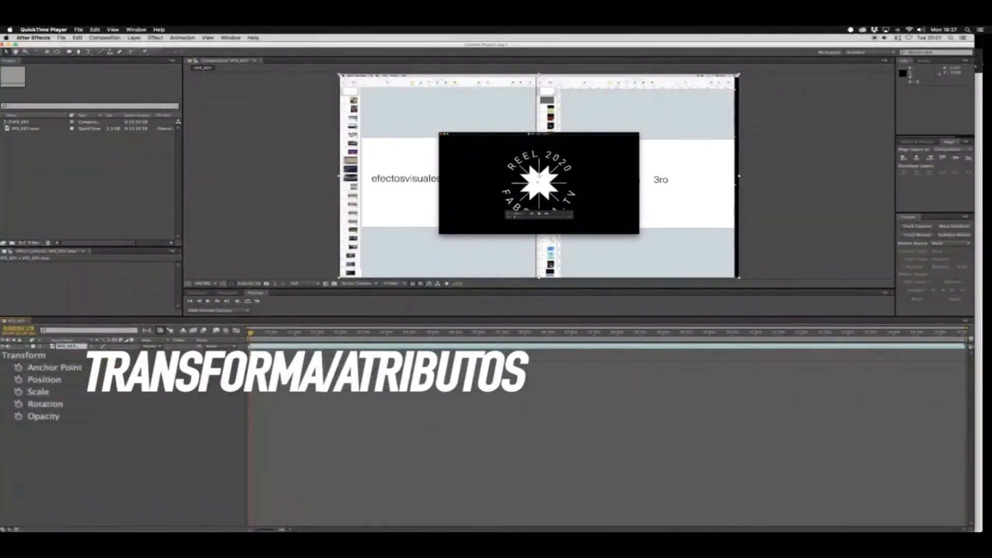
- Expand the audio properties of the VFX_KEY.mov layer and display its waveform in the timeline
key(space)
click(34, 388)
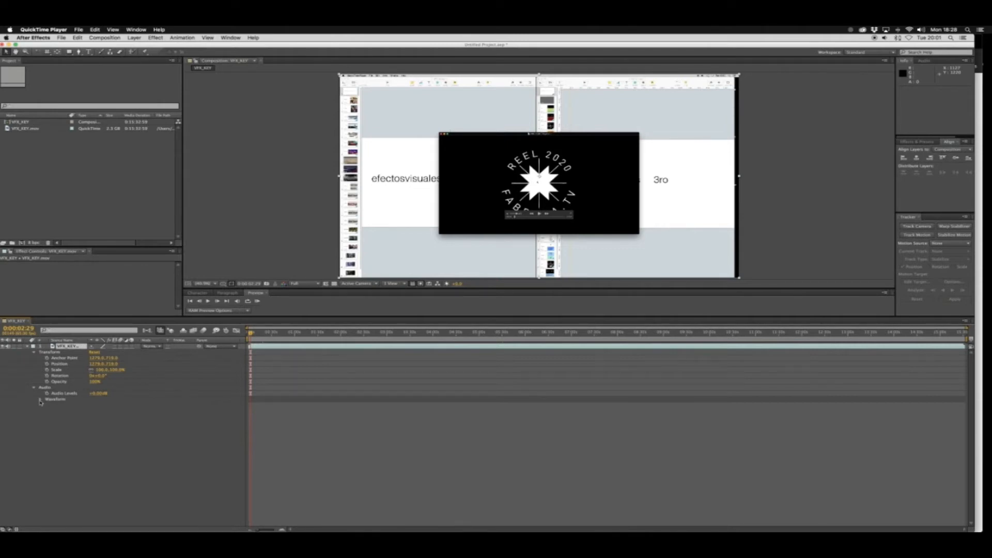
click(41, 400)
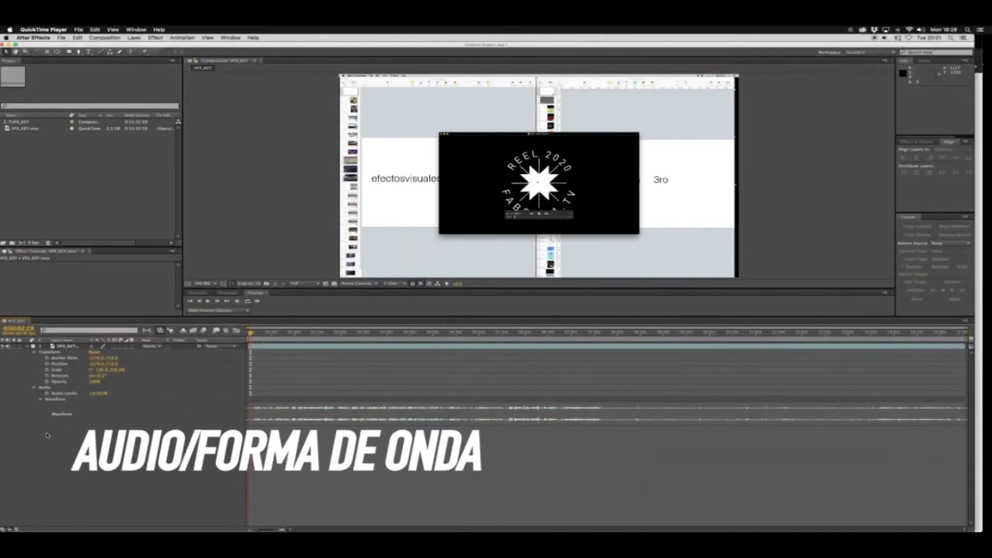
click(40, 400)
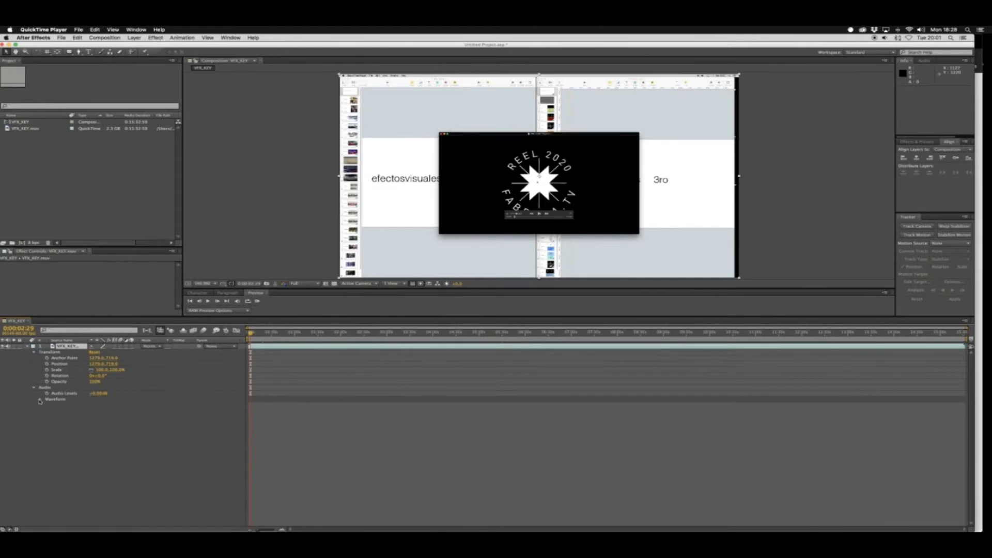
click(39, 401)
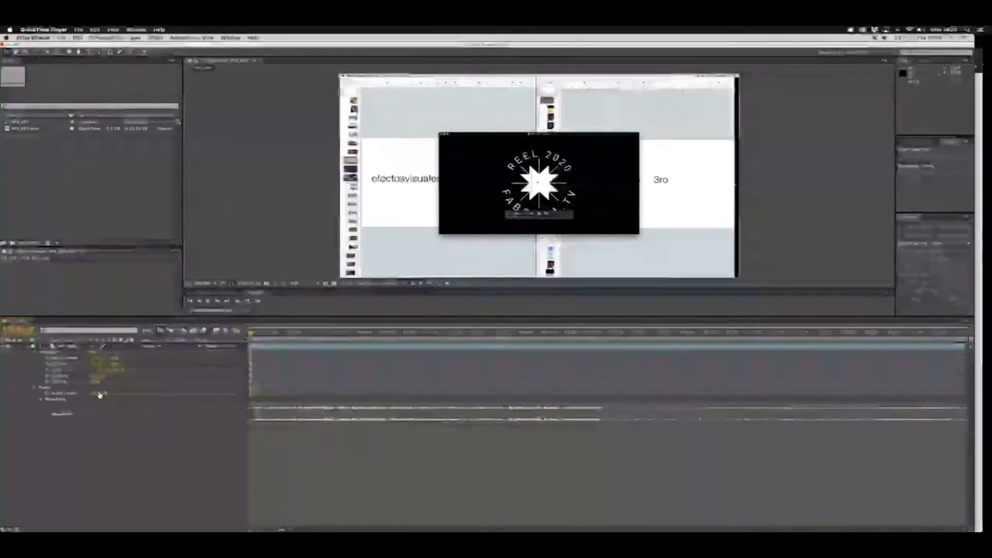
- Try a higher Audio Levels value on the VFX_KEY.mov layer, and set it back to 0 dB
drag(100, 395, 135, 395)
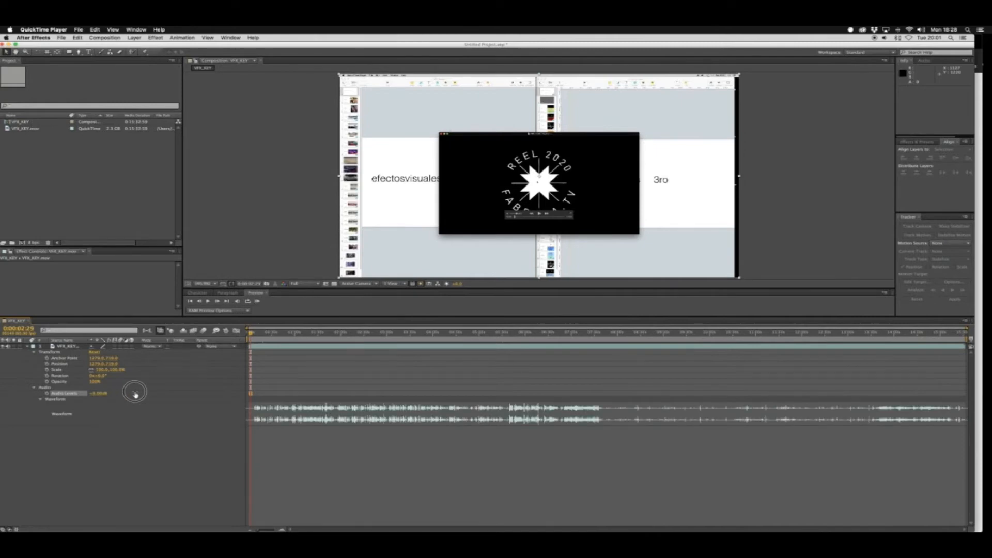
mouse_move(134, 395)
mouse_down()
mouse_move(103, 395)
mouse_move(135, 394)
mouse_move(122, 397)
mouse_up()
click(122, 394)
text(0)
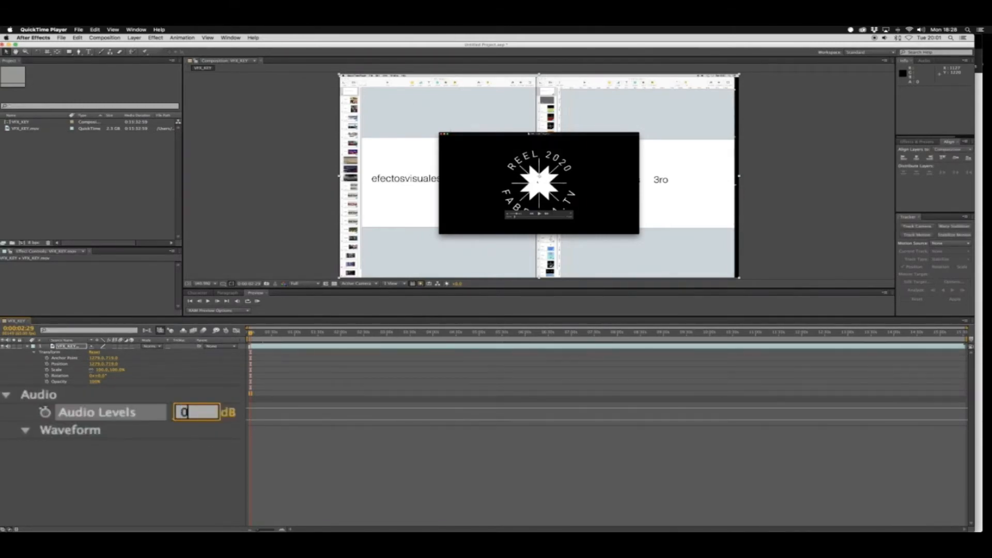
key(Return)
drag(98, 367, 181, 391)
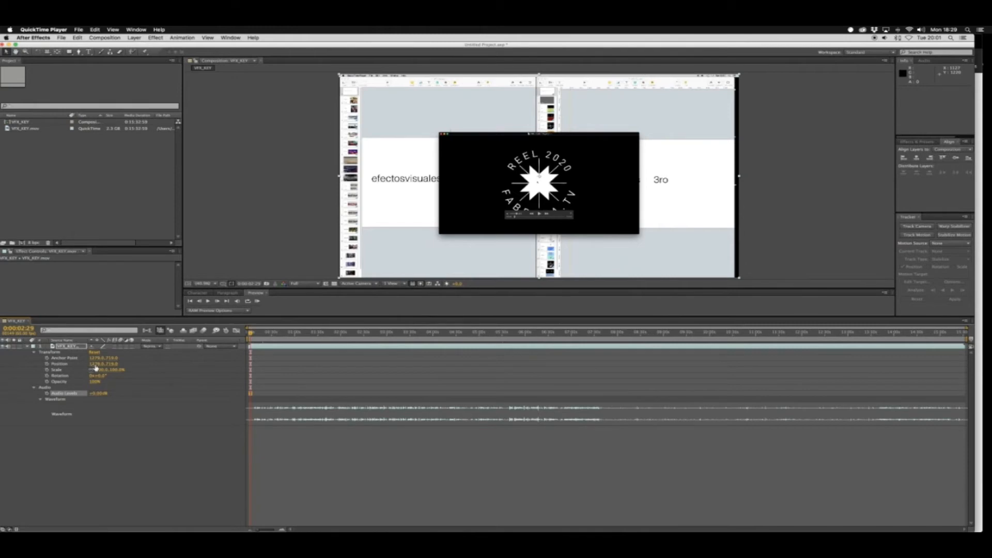
- Try different horizontal Position values on the VFX_KEY.mov layer, pausing and resuming INTERFAZ.mp4 to examine how it shifts
drag(96, 365, 53, 367)
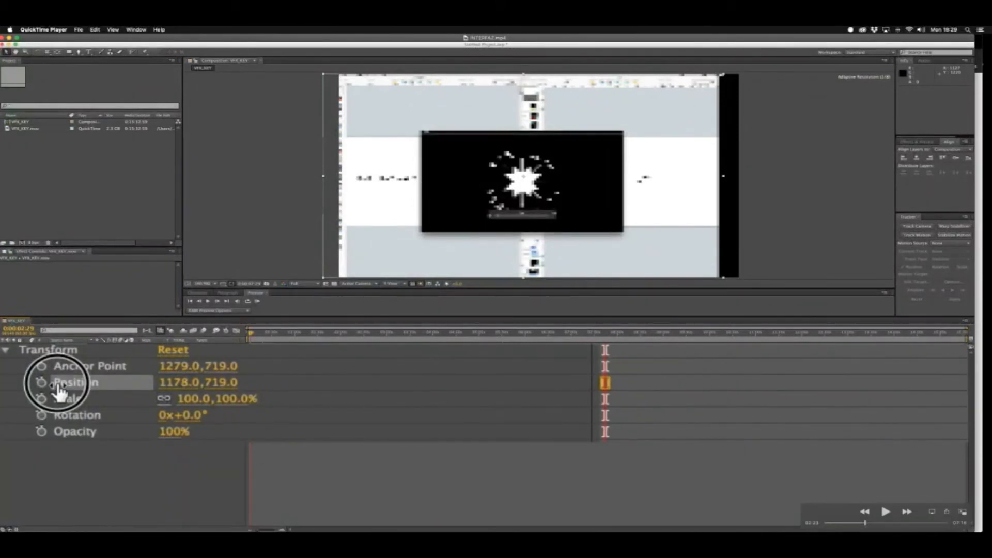
key(space)
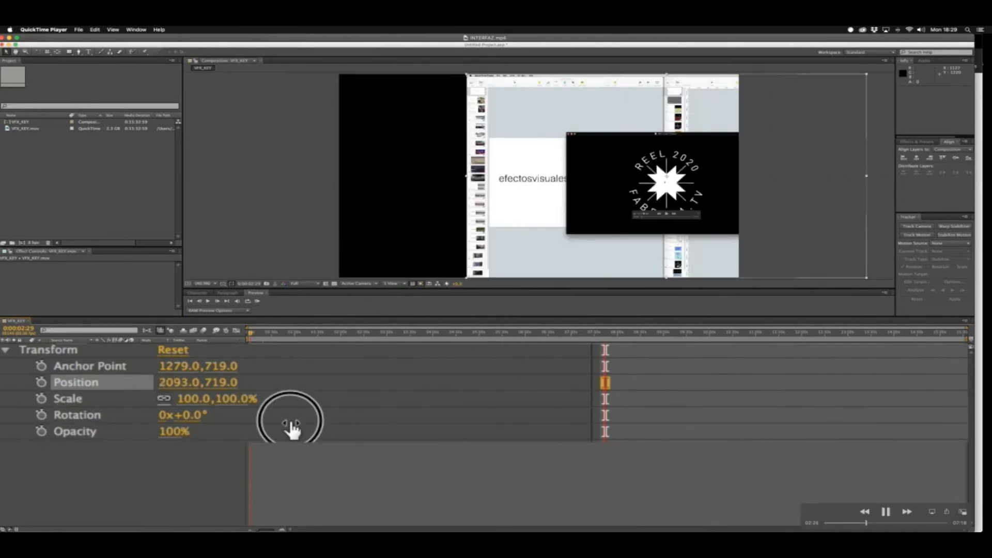
key(space)
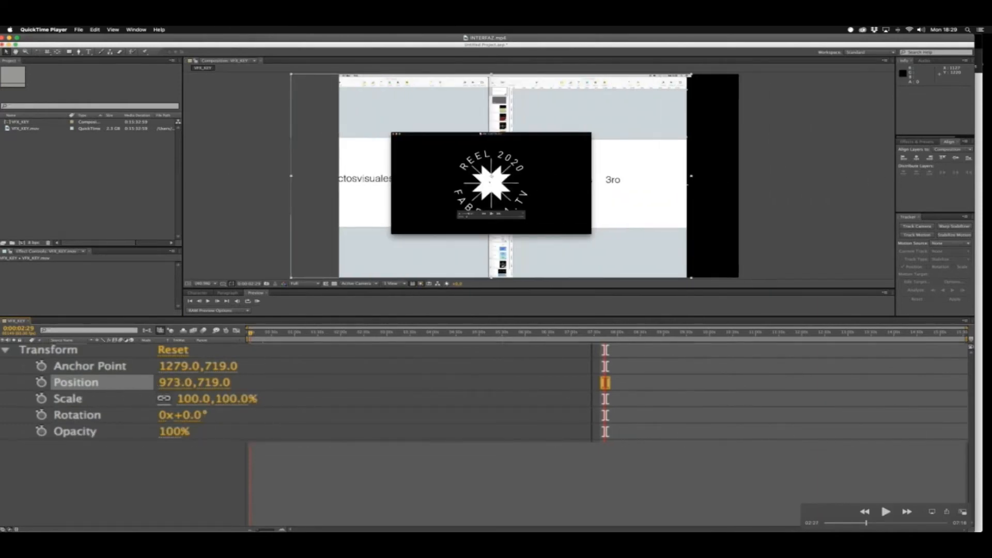
key(space)
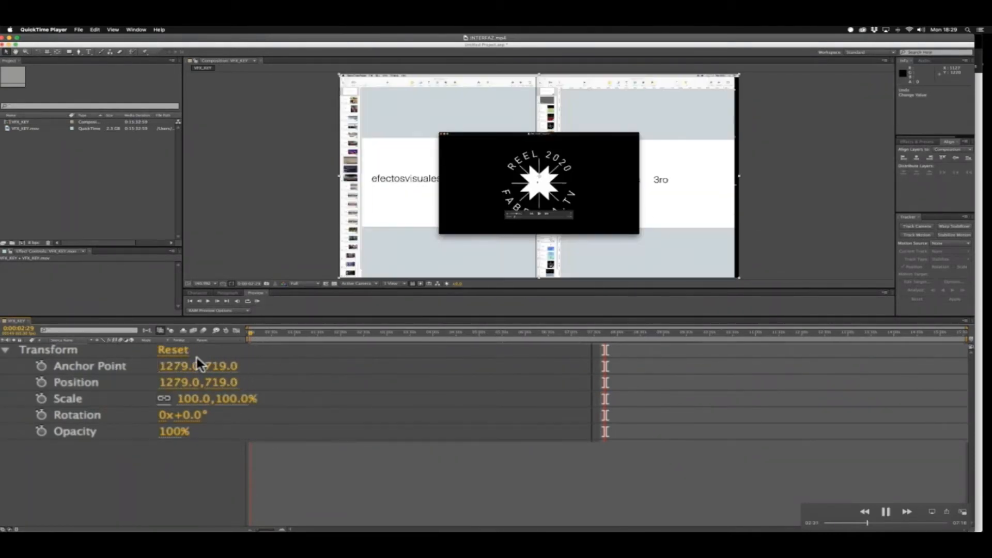
- Pause INTERFAZ.mp4 at the start of the Anchor Point change and rewind to replay the vertical Position change
key(space)
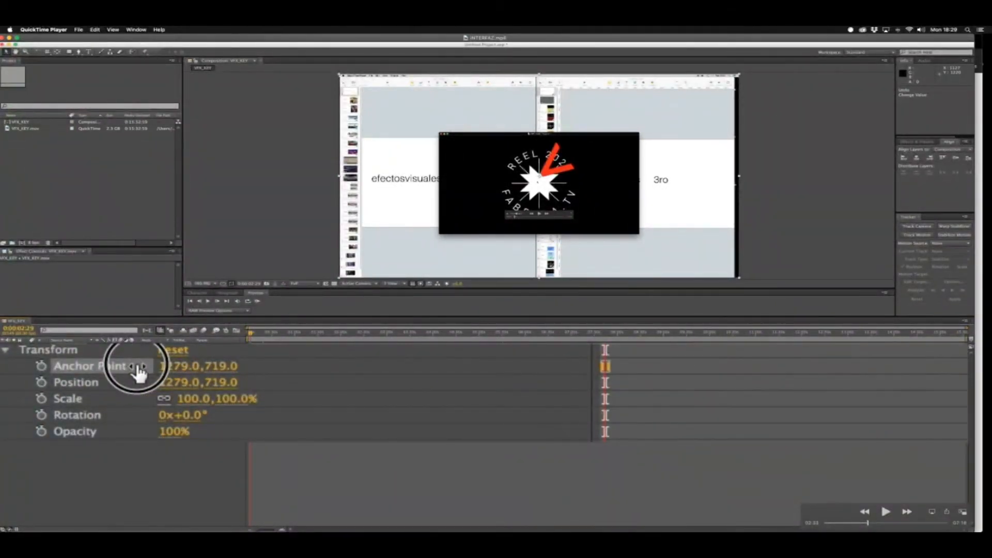
key(Left)
key(Left)
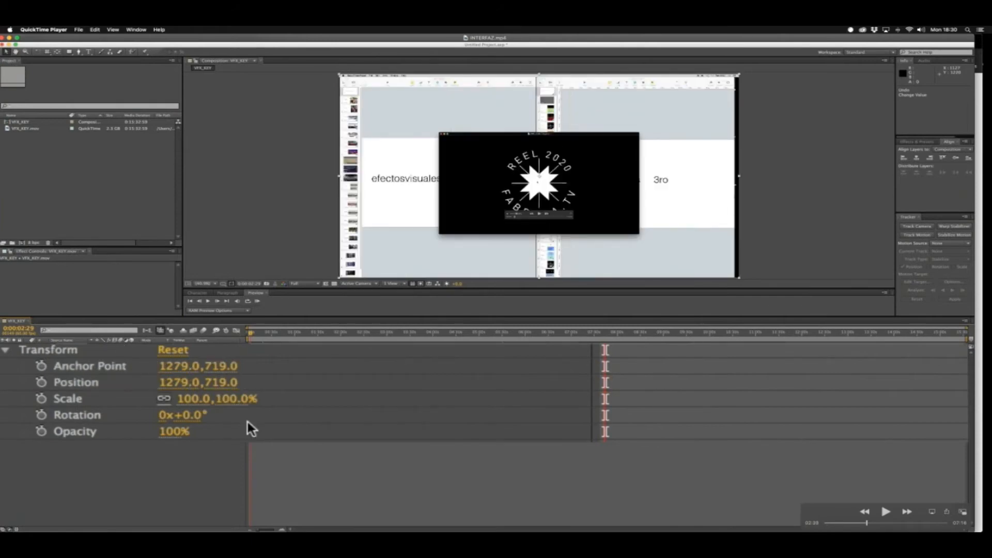
key(space)
key(space)
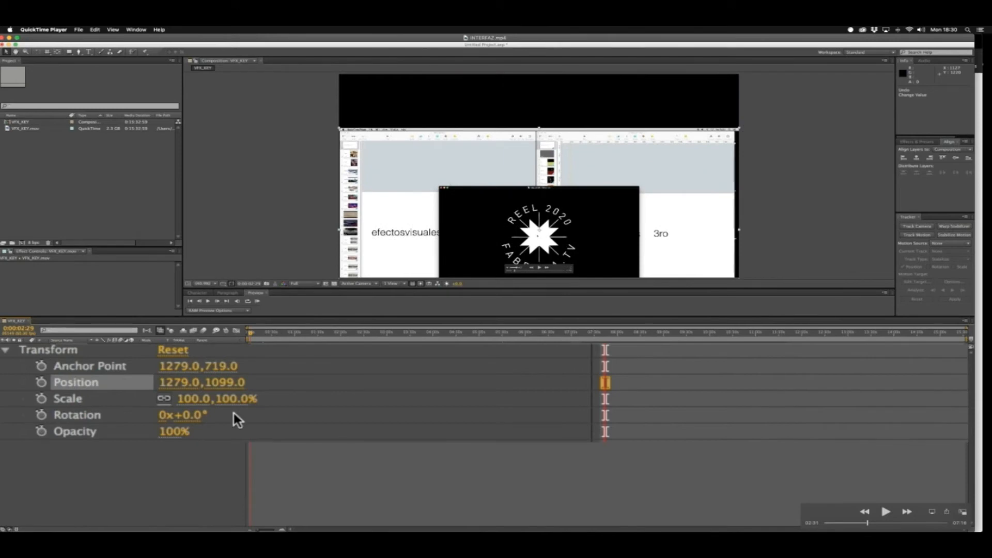
key(space)
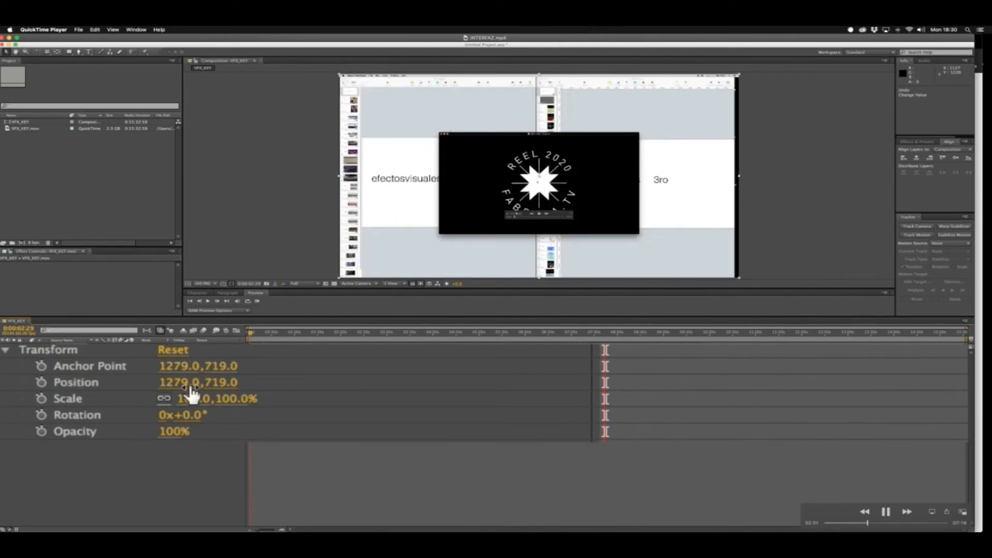
- Pause, resume and replay INTERFAZ.mp4 to compare the layer's horizontal and vertical Anchor Point changes with the Position change
key(space)
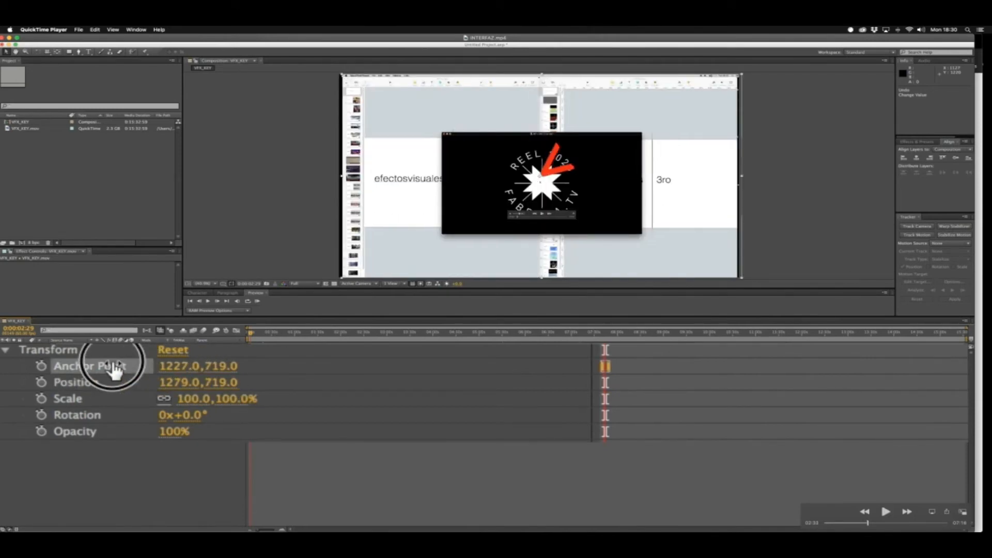
key(space)
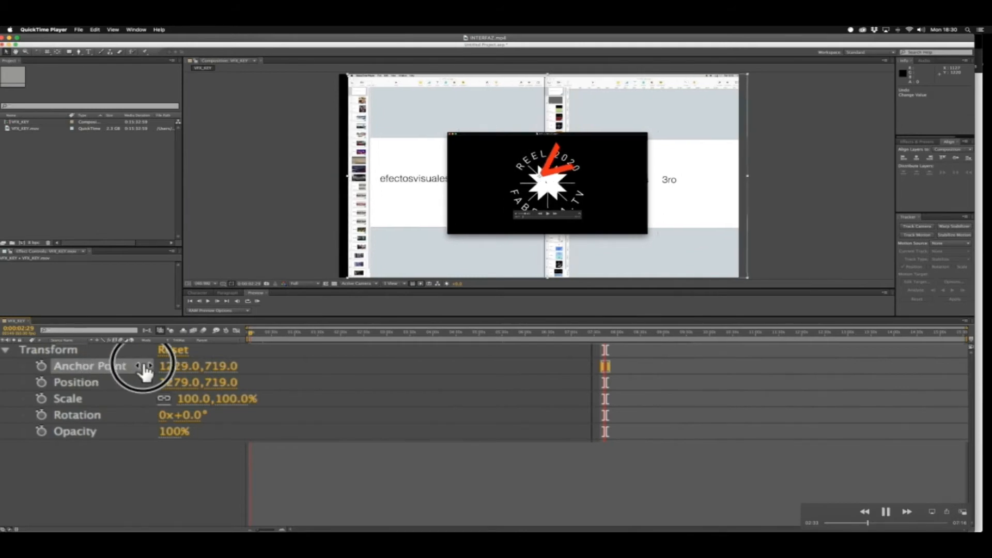
key(space)
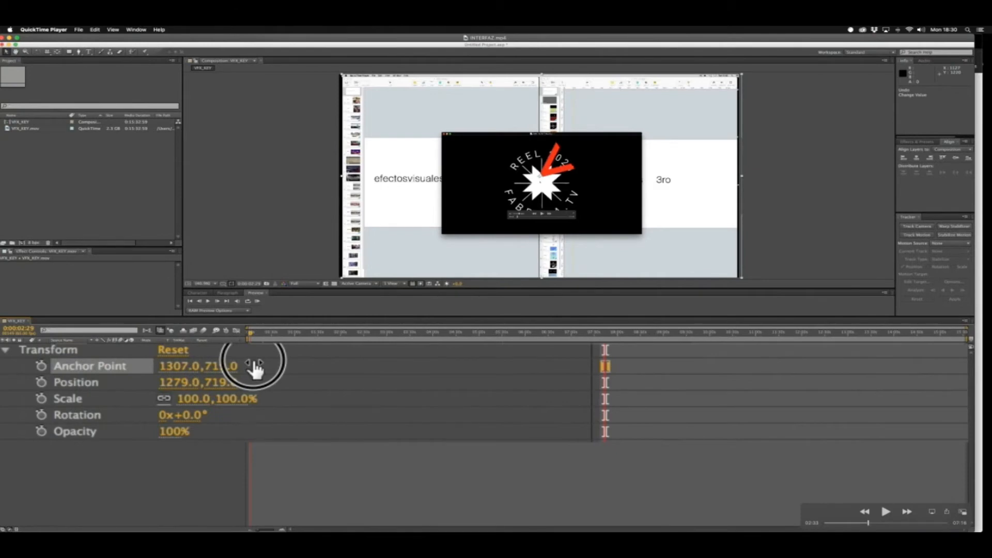
key(space)
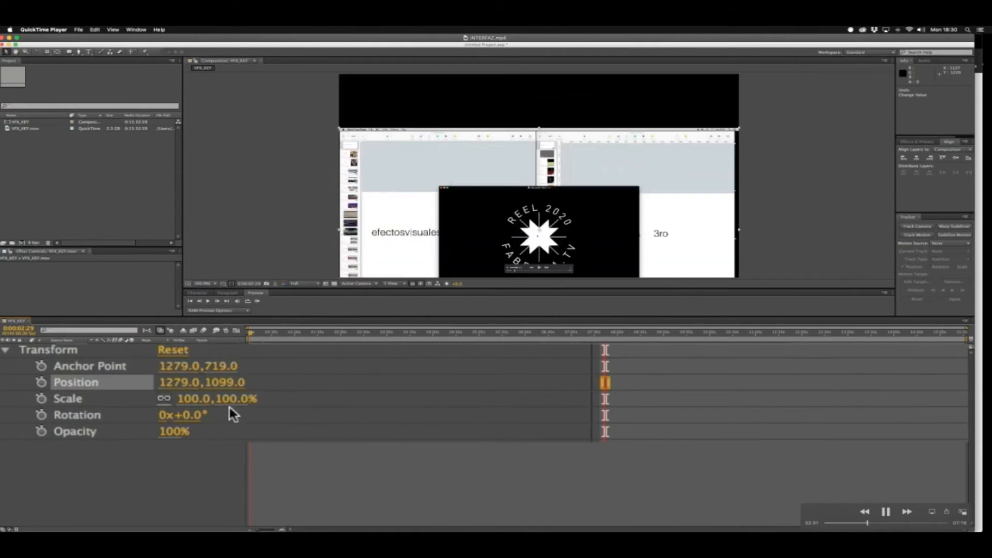
key(space)
key(space)
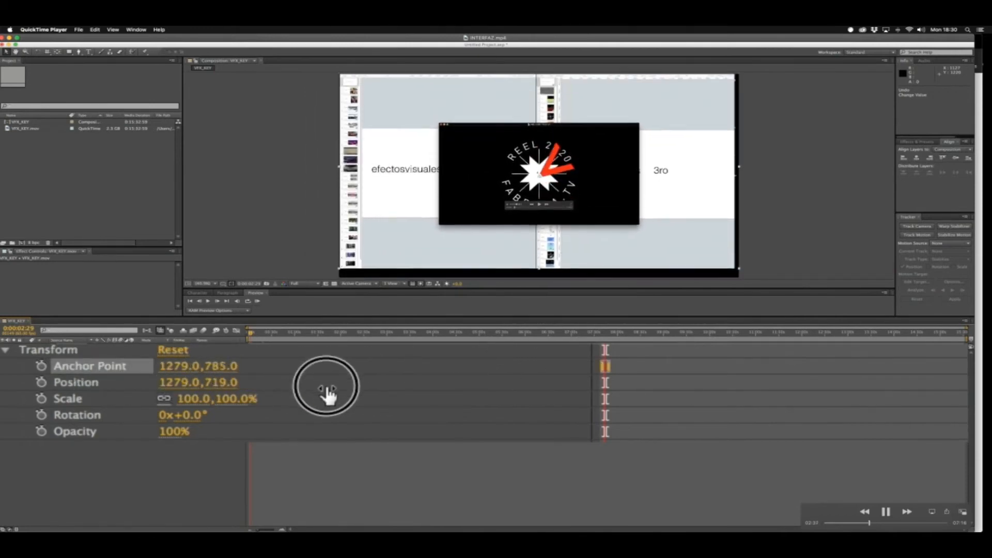
key(space)
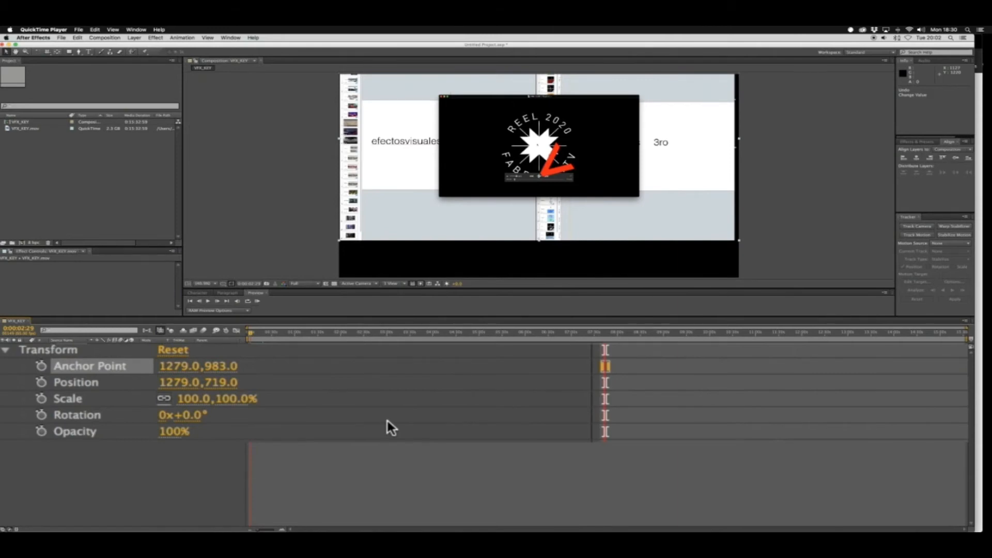
- Pause and resume INTERFAZ.mp4 through the Scale demonstration to examine the VFX_KEY.mov layer enlarged and reduced
key(space)
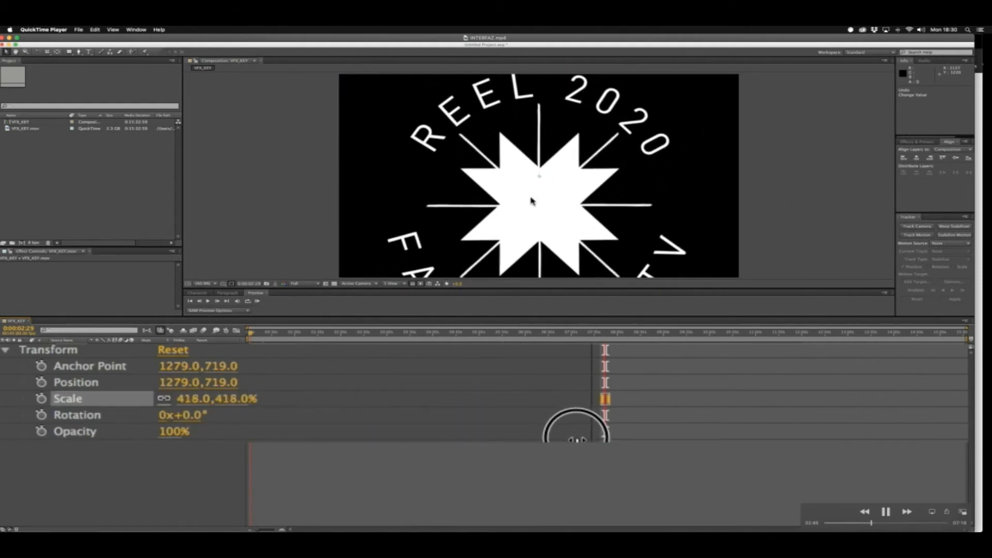
key(space)
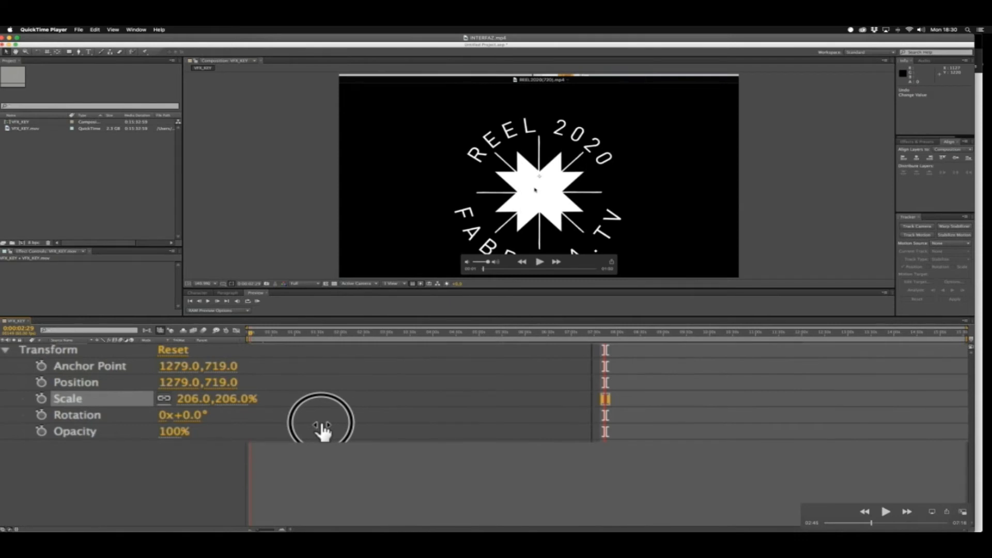
key(space)
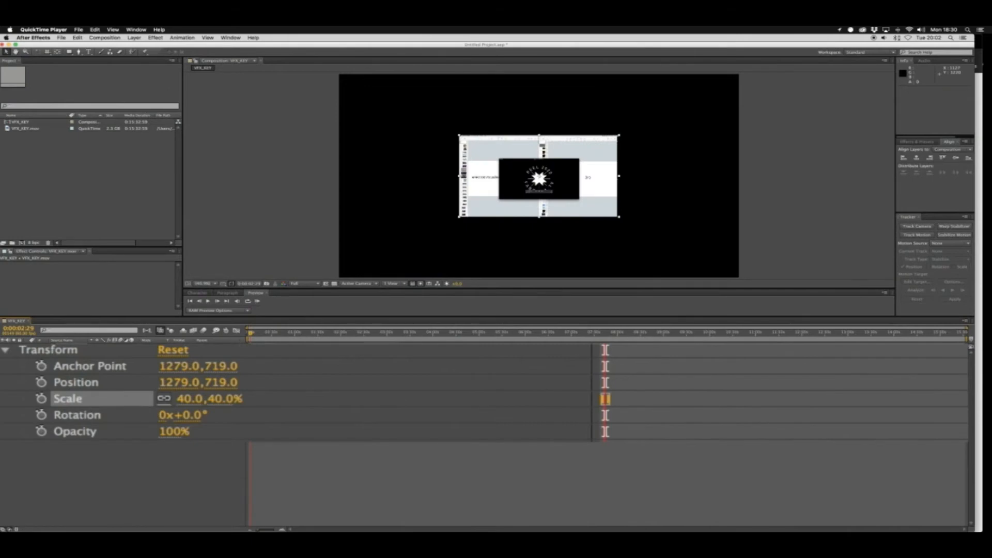
key(space)
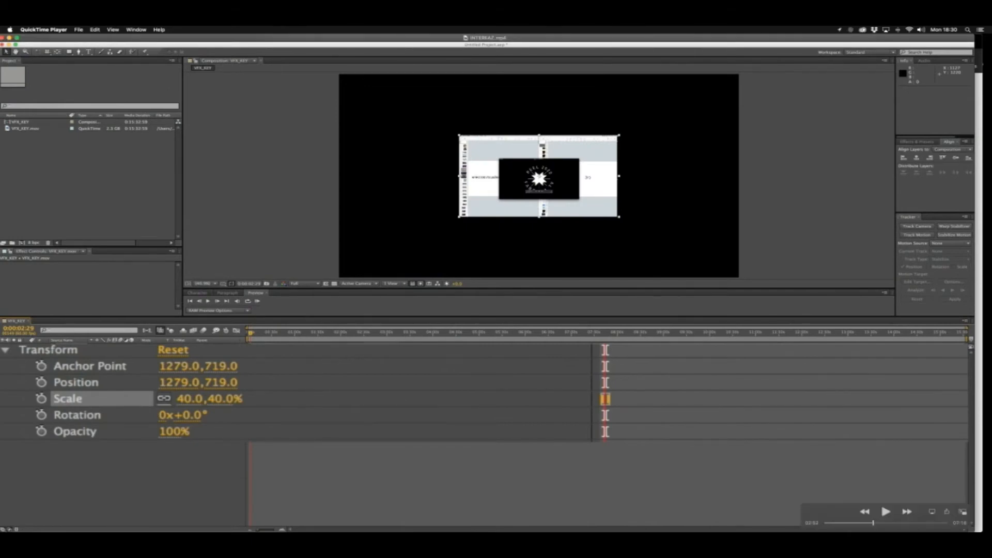
key(space)
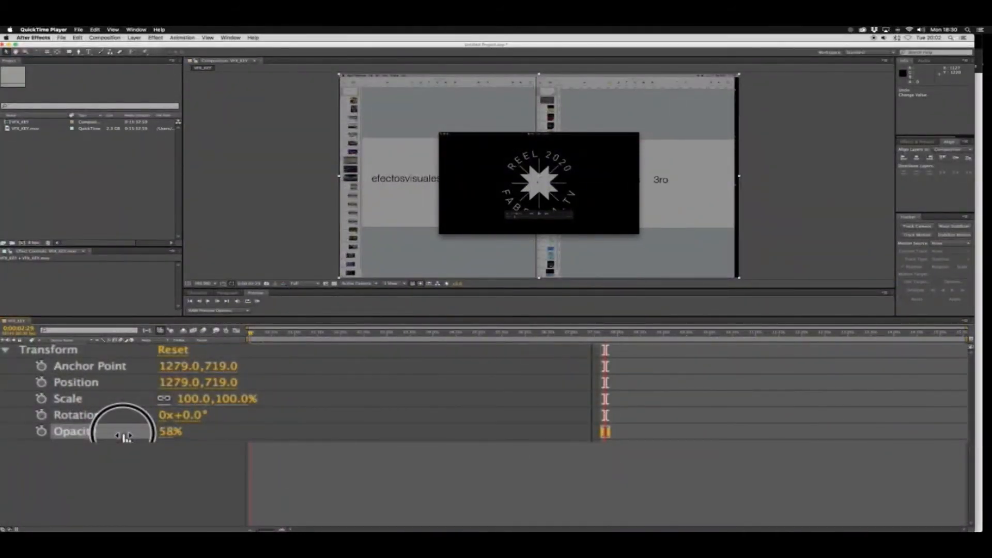
- Try 34% Opacity on the VFX_KEY.mov layer with the transparency grid on and off, and set it back to 100%
drag(123, 437, 106, 436)
click(333, 284)
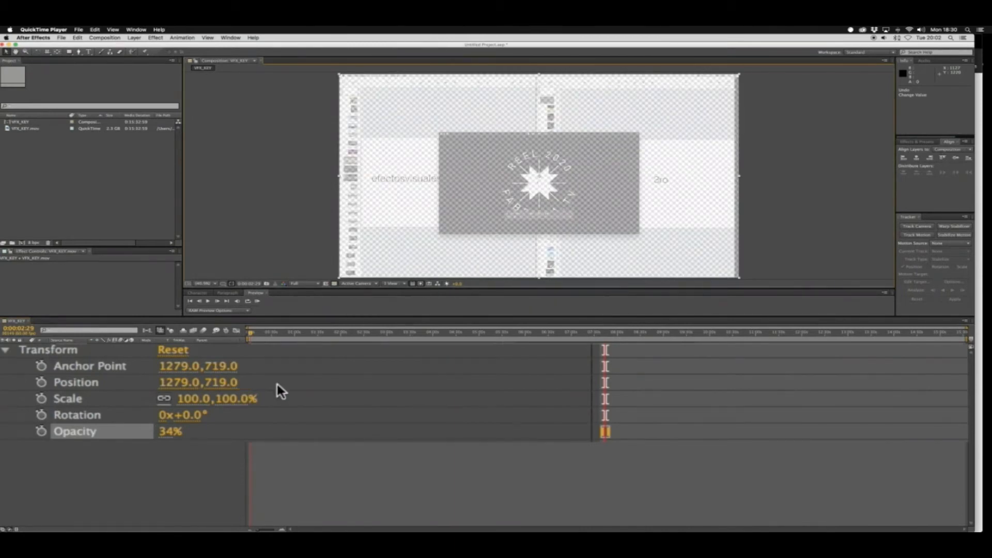
click(333, 283)
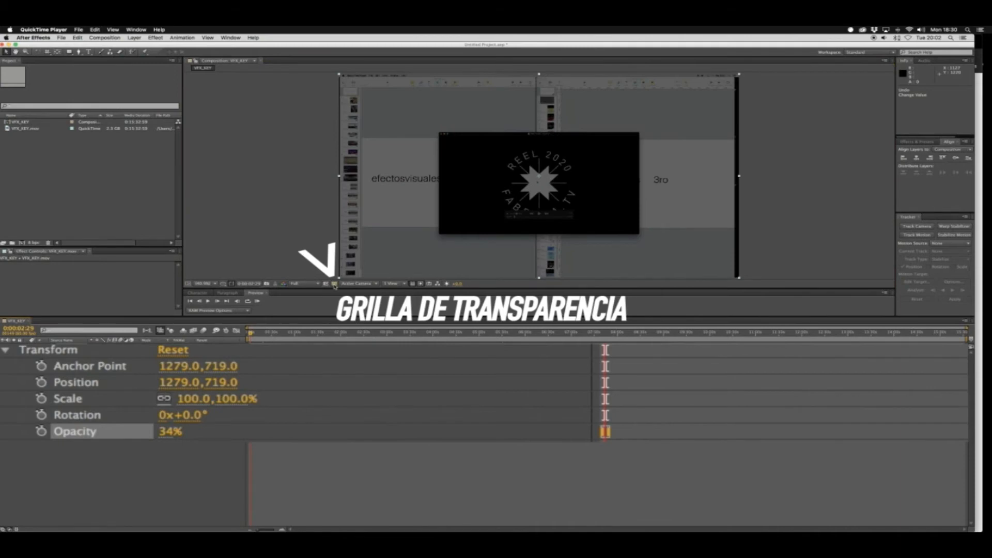
click(333, 284)
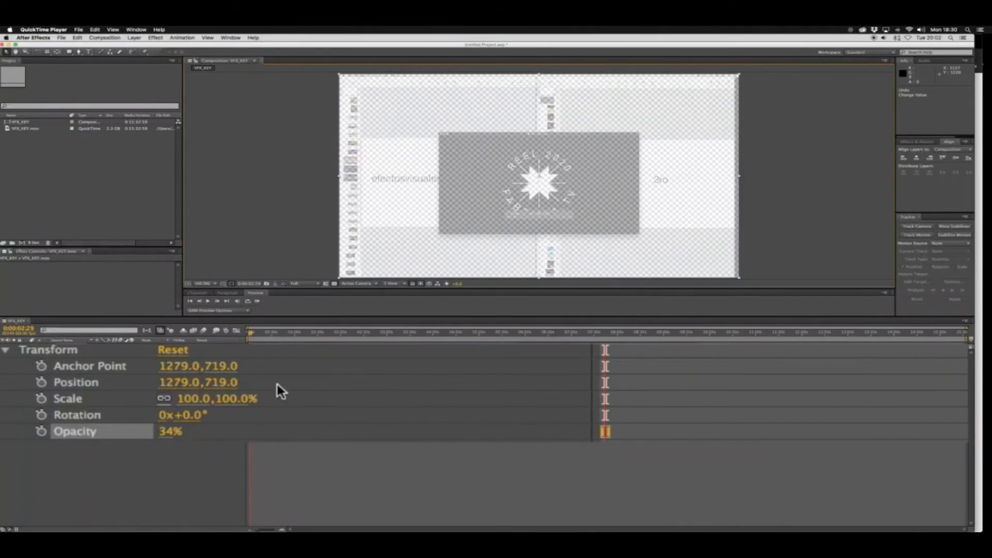
drag(173, 431, 567, 411)
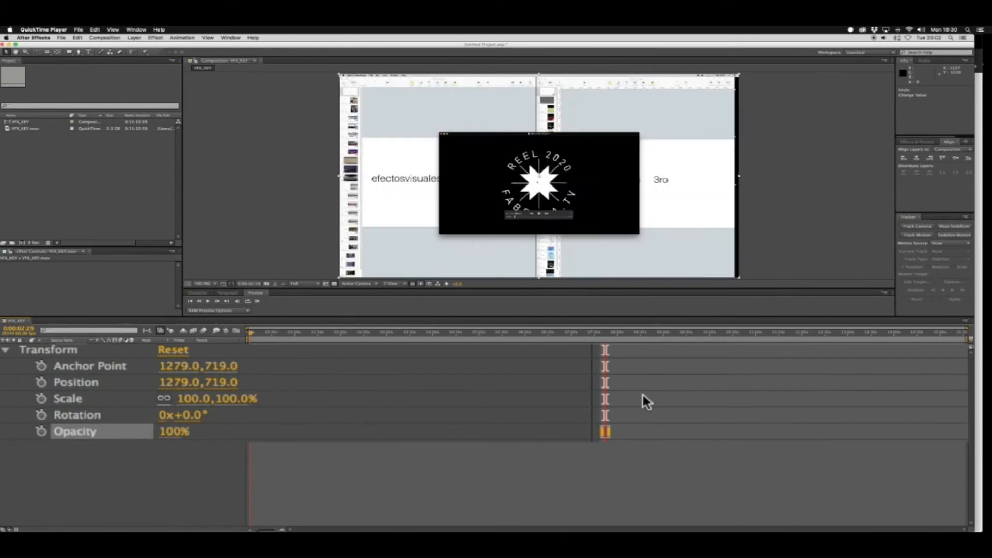
- Deselect the VFX_KEY.mov layer and move the current time to about 0:01:04:43
click(473, 377)
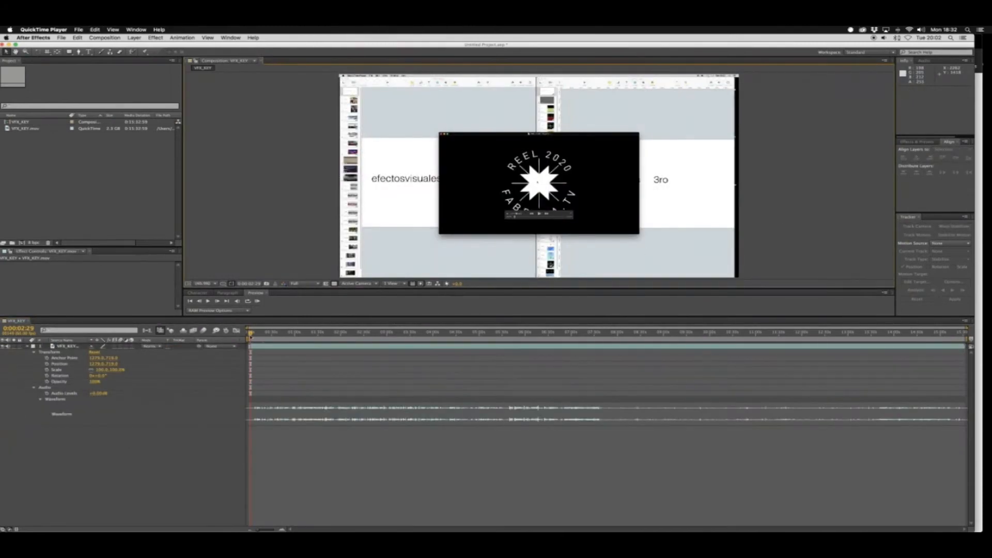
click(287, 335)
mouse_move(289, 338)
mouse_down()
mouse_move(263, 336)
mouse_move(354, 339)
mouse_move(298, 339)
mouse_up()
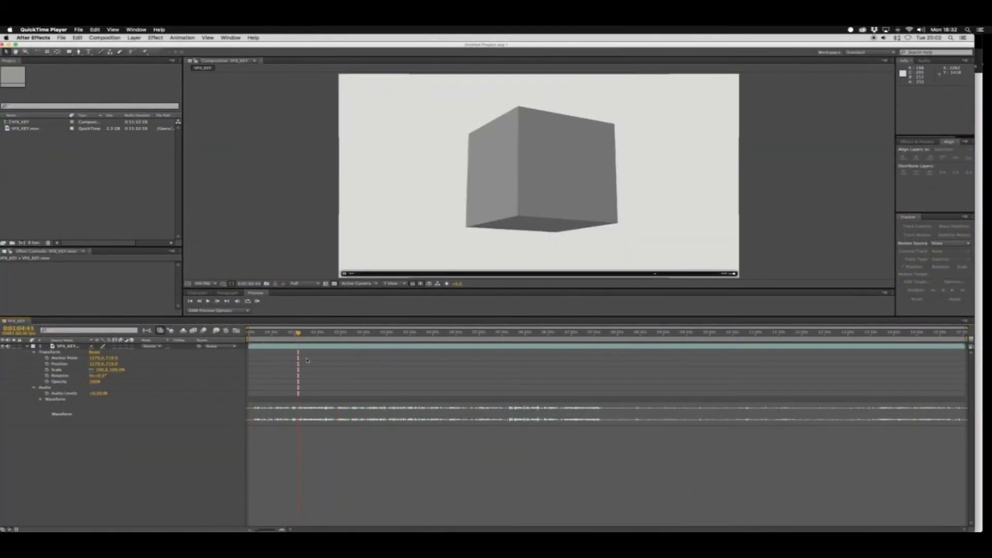
- Show the Effects & Presets list with the VFX_KEY.mov layer selected, and widen the area that holds it
click(917, 141)
click(771, 346)
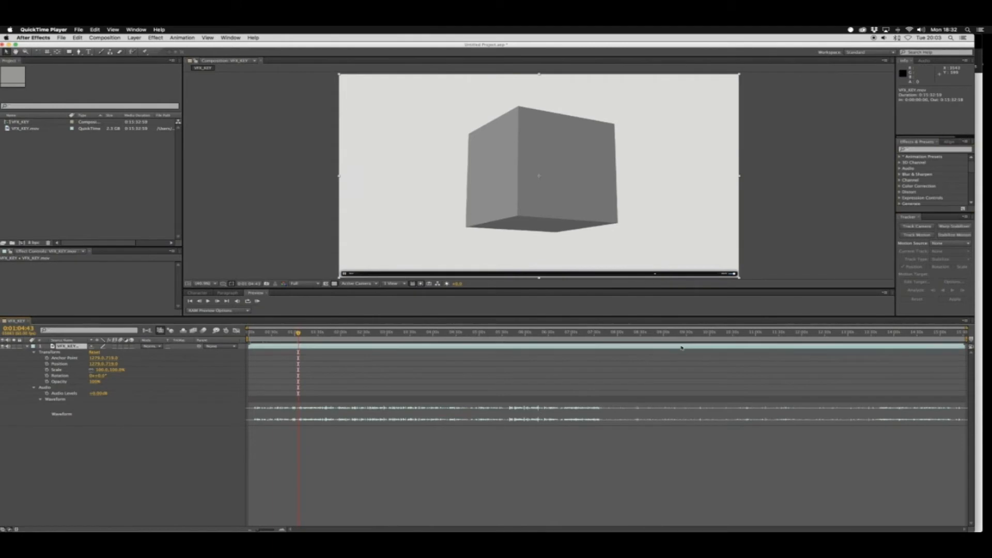
drag(896, 228, 727, 233)
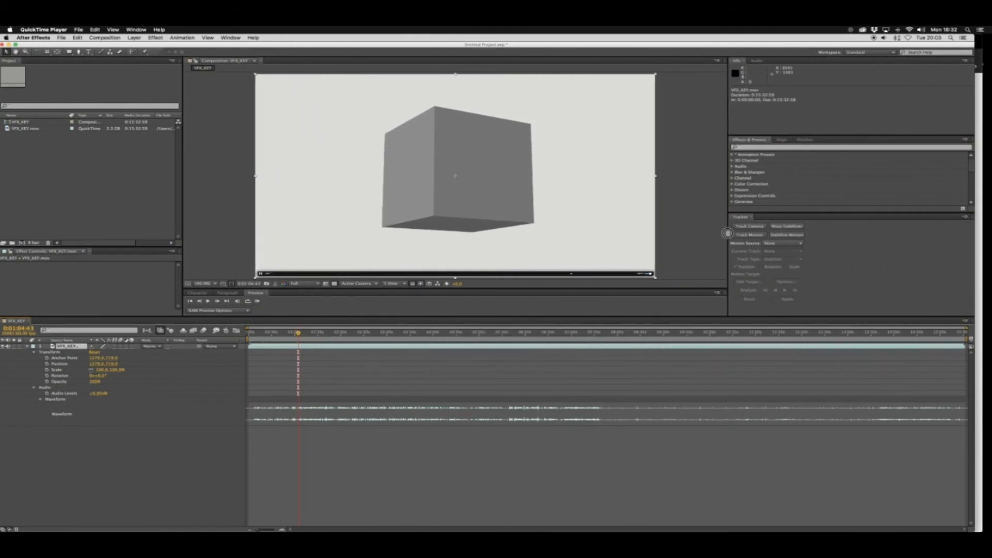
drag(728, 232, 755, 232)
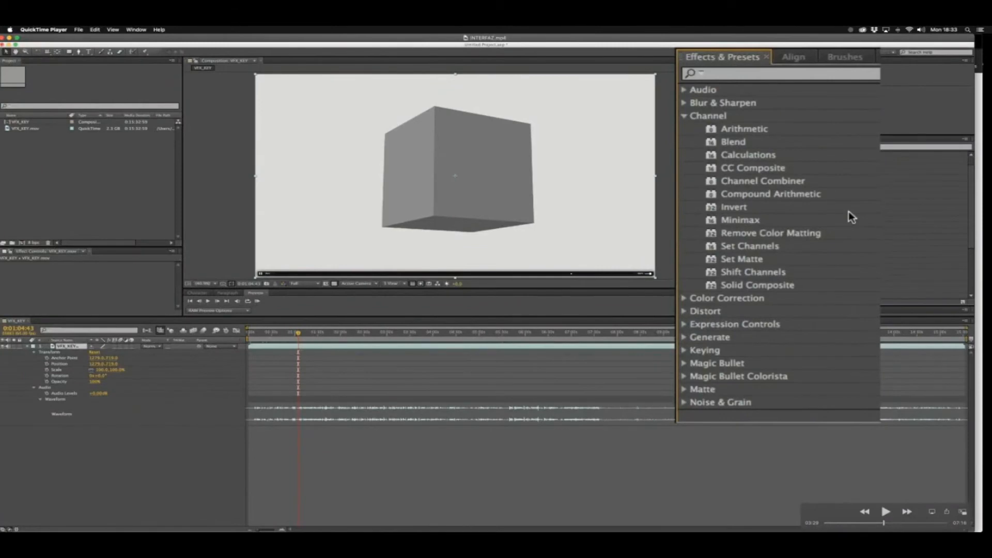
- Apply the Invert effect from the Channel category to the VFX_KEY.mov layer, pausing and resuming INTERFAZ.mp4 around it
key(space)
key(space)
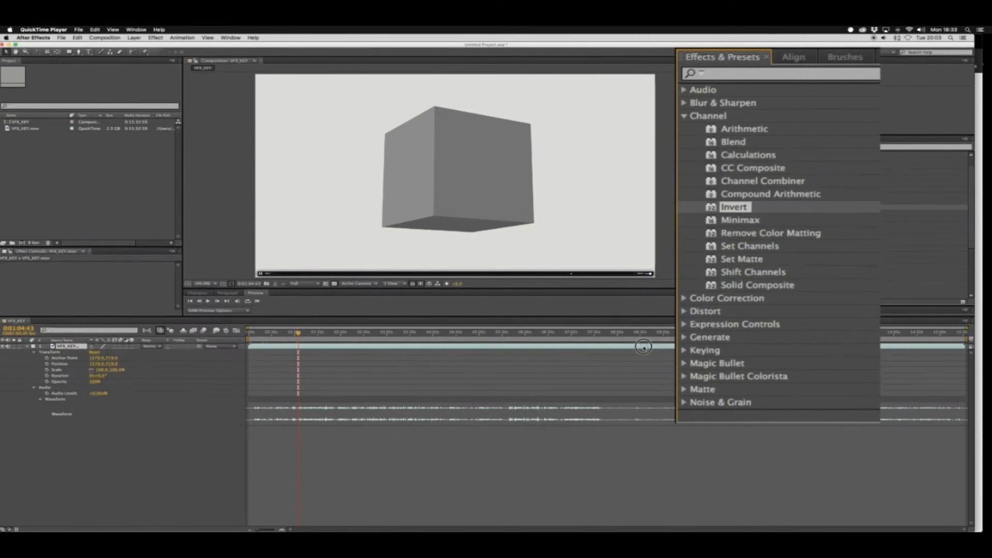
drag(643, 346, 642, 348)
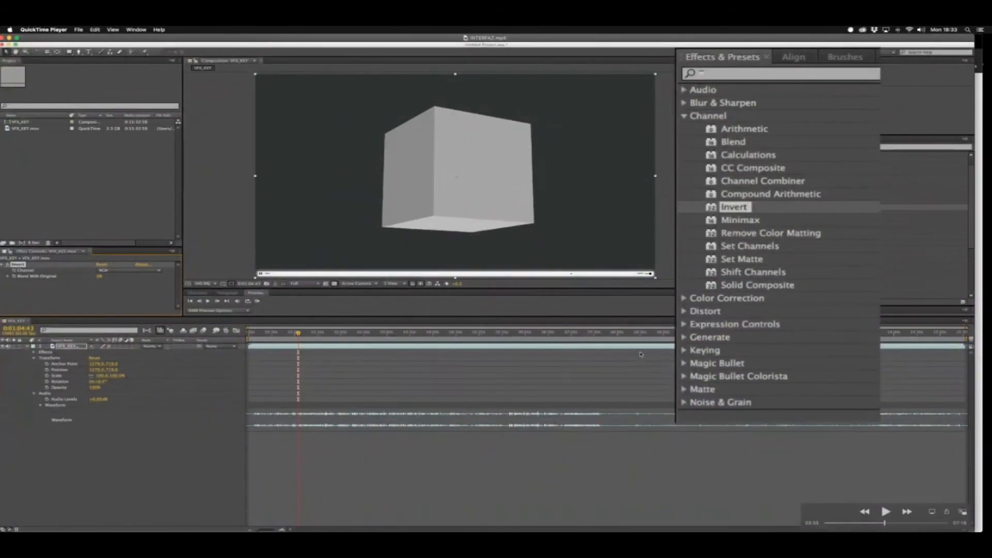
key(space)
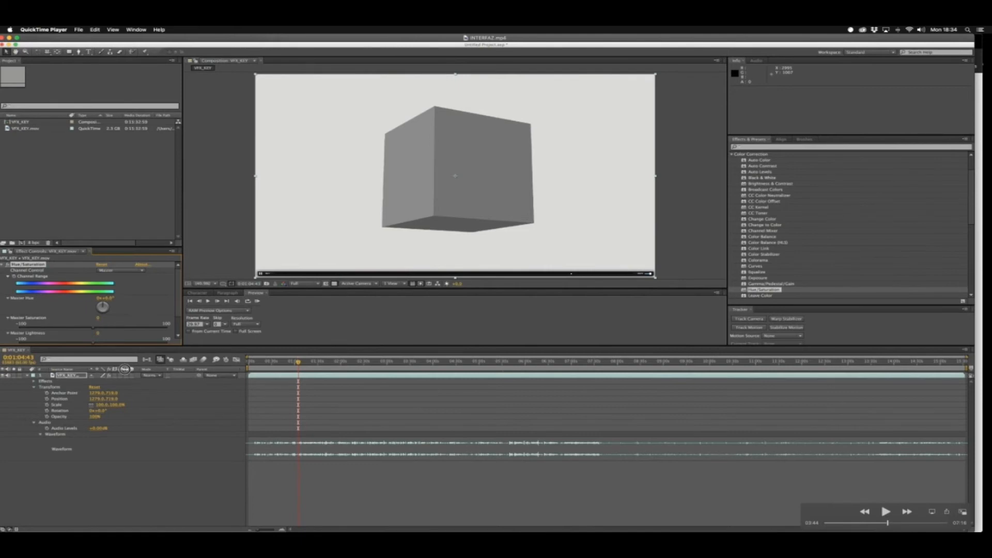
- Pause and resume INTERFAZ.mp4 through the Hue/Saturation and Curves demonstrations, and rewind to the Colorize Hue adjustment
key(space)
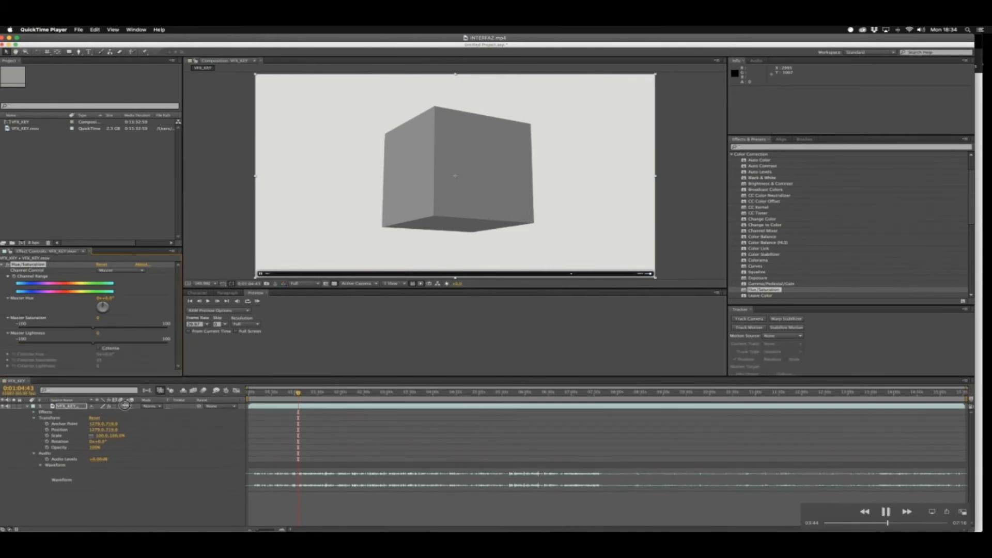
key(space)
key(space)
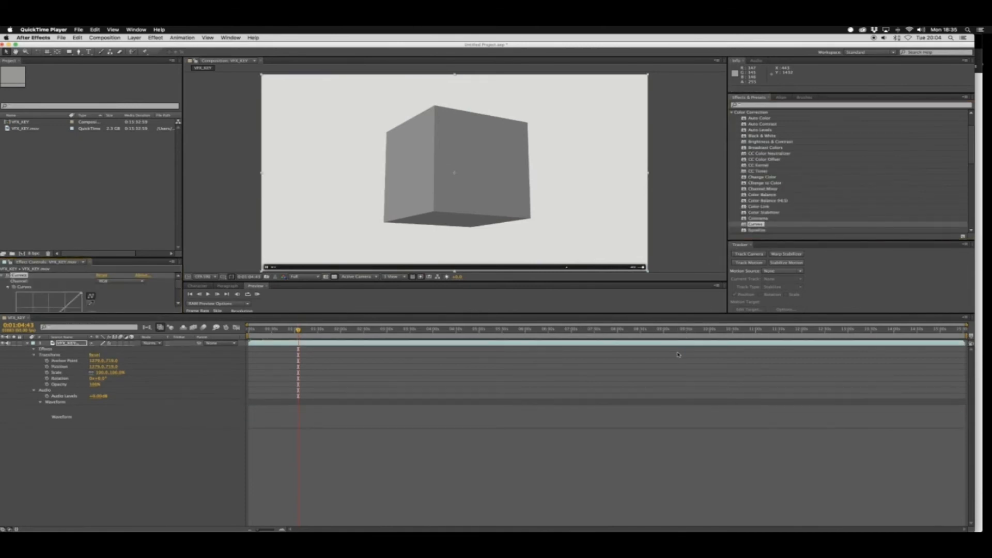
key(space)
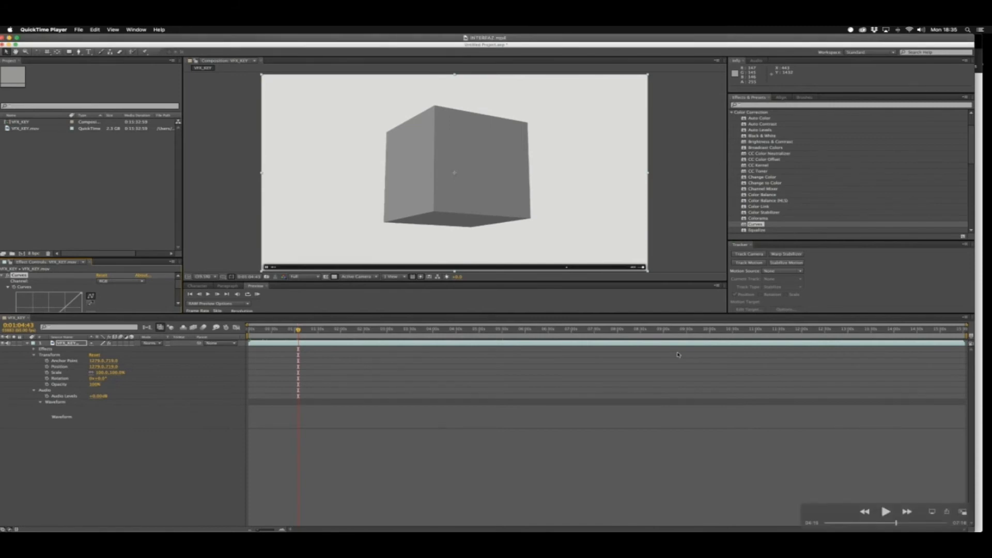
scroll(679, 355, left, 5)
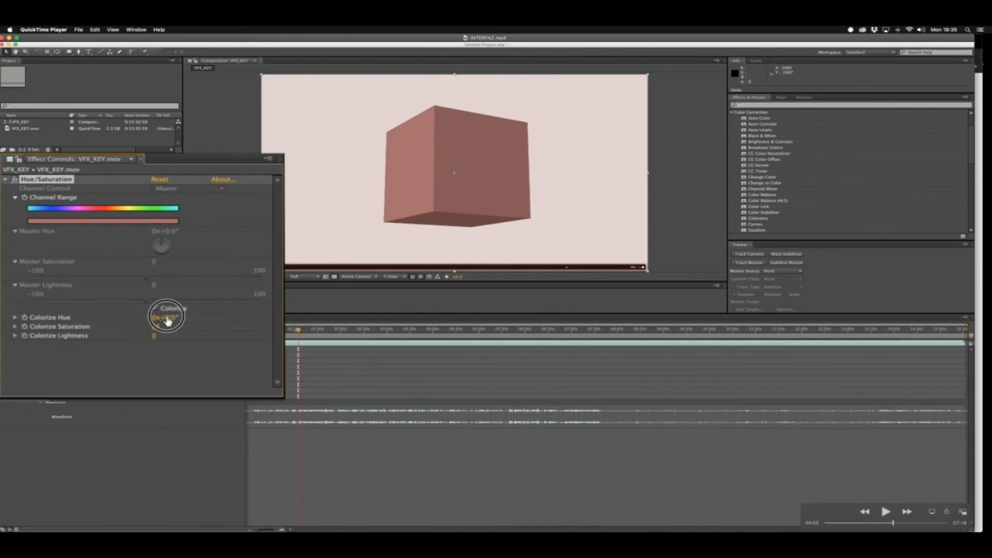
- Apply the Curves effect from the Color Correction category to the VFX_KEY.mov layer, pausing and resuming INTERFAZ.mp4 around it
key(space)
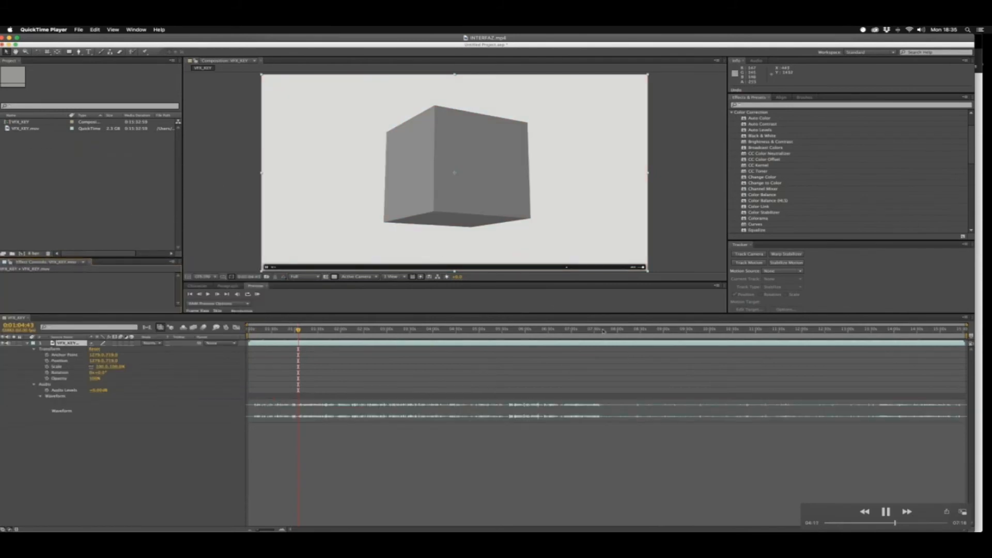
key(space)
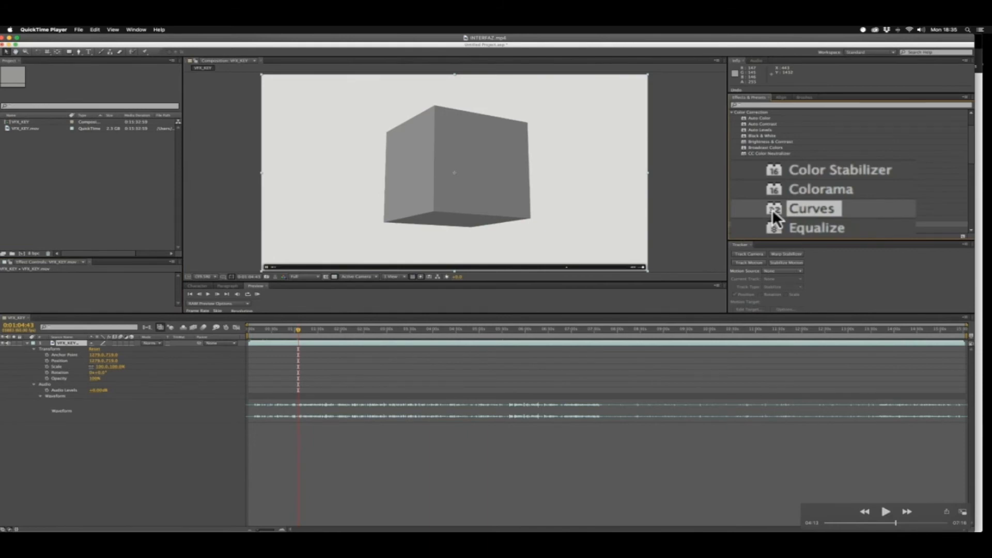
key(space)
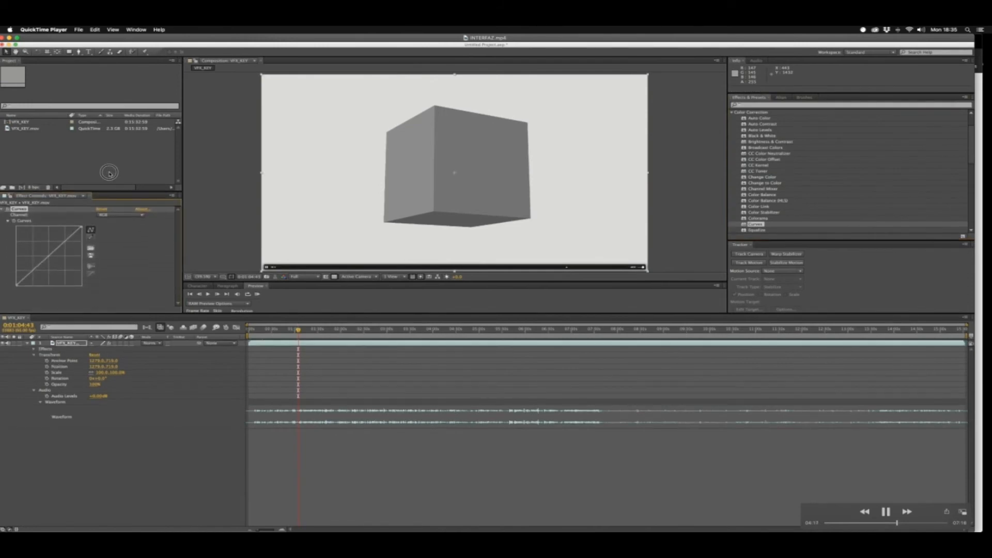
key(space)
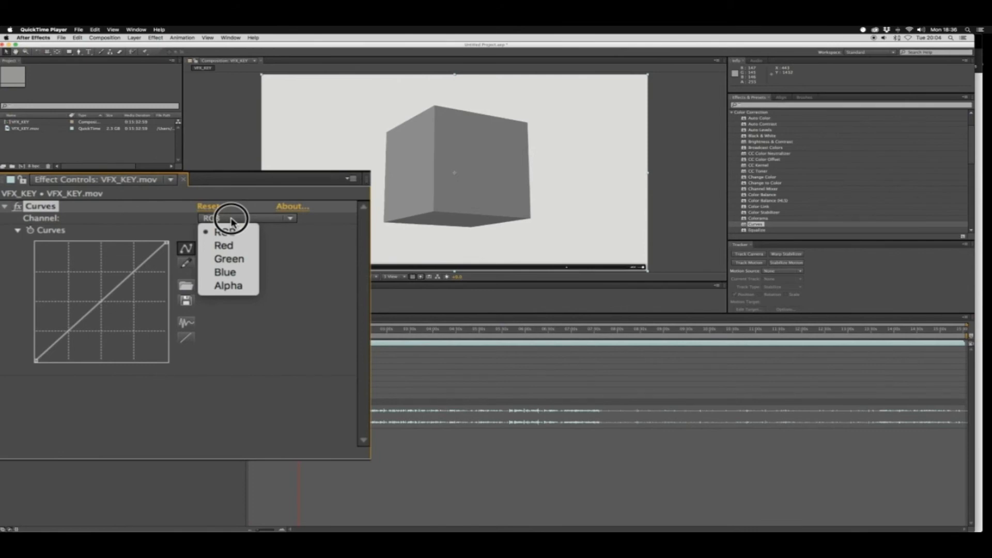
- Keep Curves on the RGB channel and try bending its curve from a midpoint, pulling the point off the graph
click(273, 308)
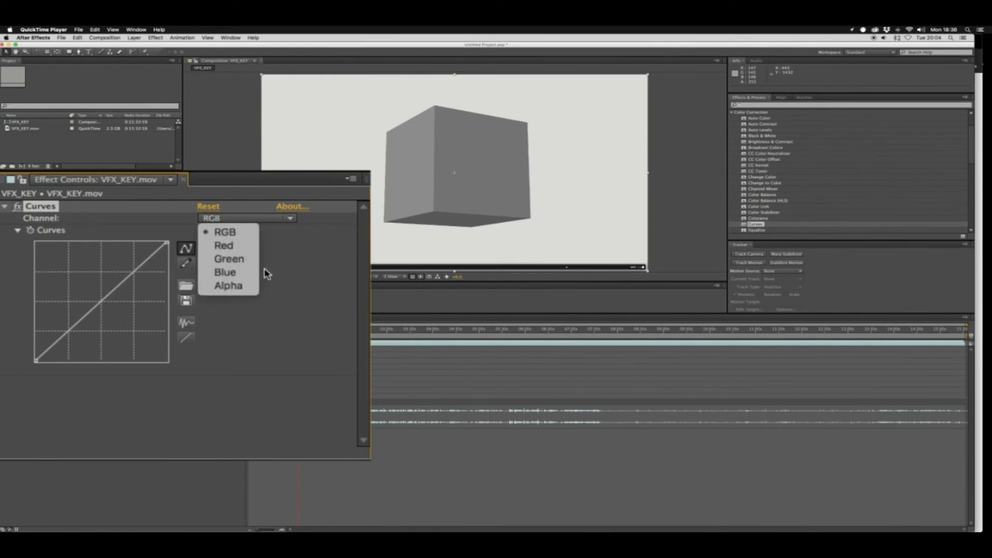
click(273, 310)
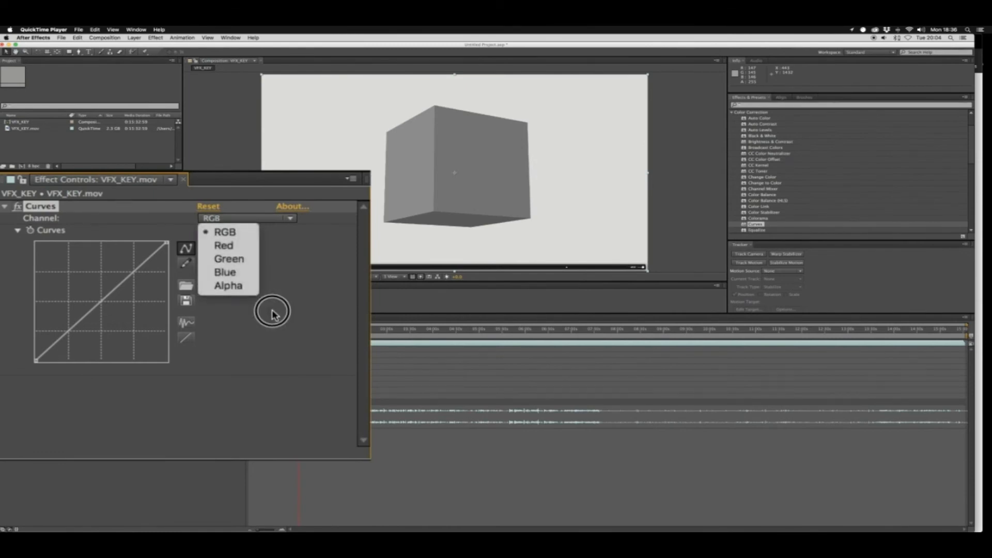
click(100, 300)
drag(99, 299, 217, 231)
- Raise the Red channel's curve in the Curves effect and reset it to a straight line
click(230, 219)
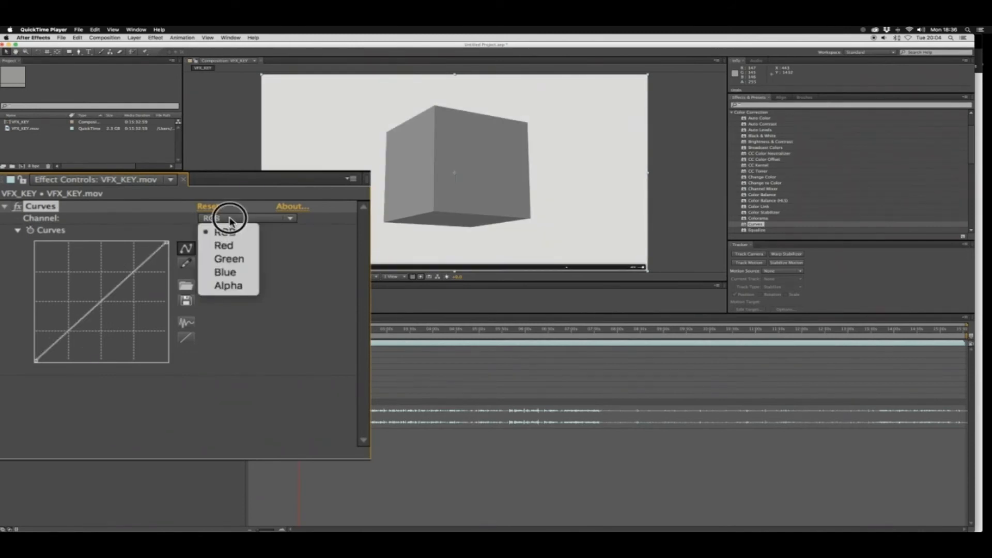
click(223, 245)
drag(110, 301, 72, 305)
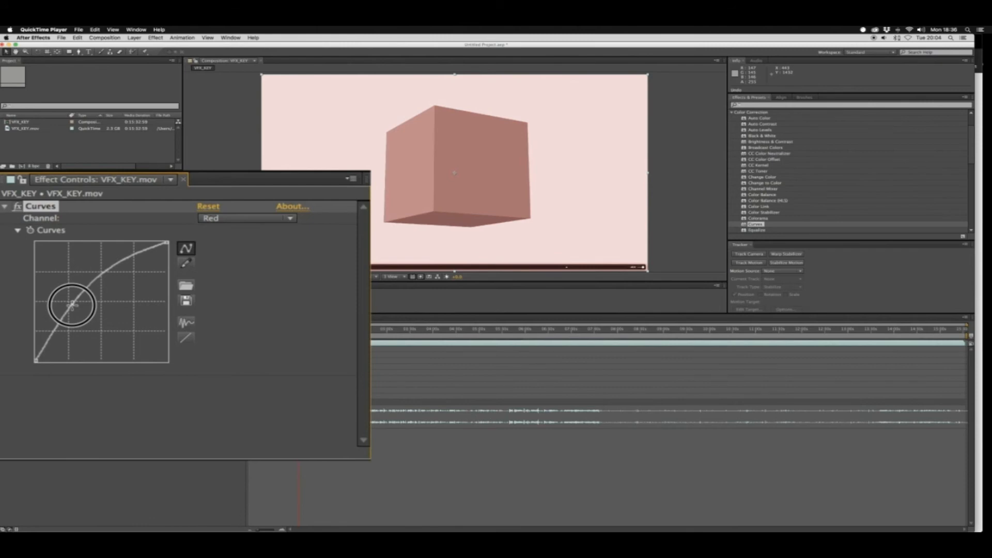
click(186, 337)
- Lower the Green channel's curve in the Curves effect and reset it to a straight line
click(244, 219)
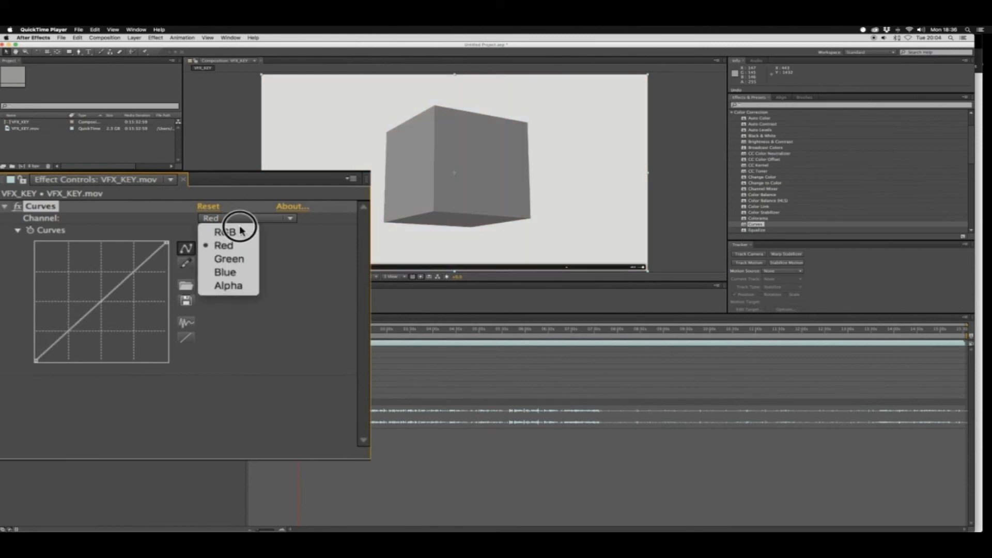
click(238, 255)
drag(102, 301, 120, 321)
click(186, 337)
- Try bending the Blue channel's curve, and remove the Curves effect from the VFX_KEY.mov layer
click(223, 219)
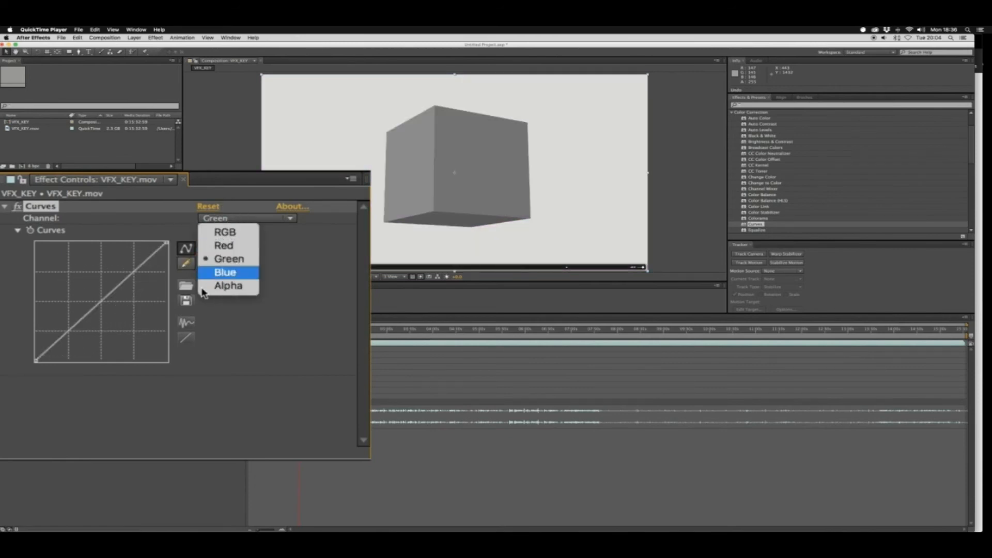
click(229, 272)
drag(104, 305, 184, 247)
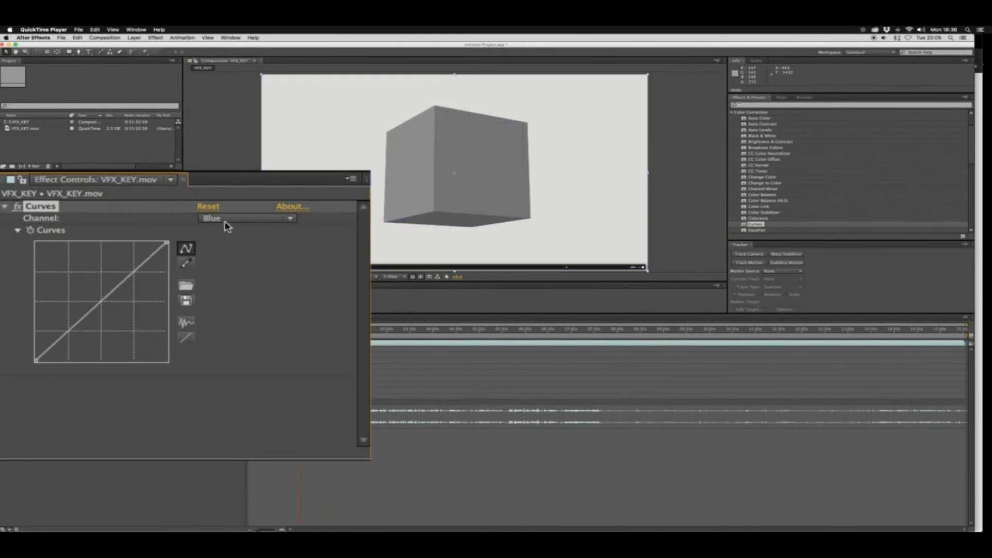
key(Delete)
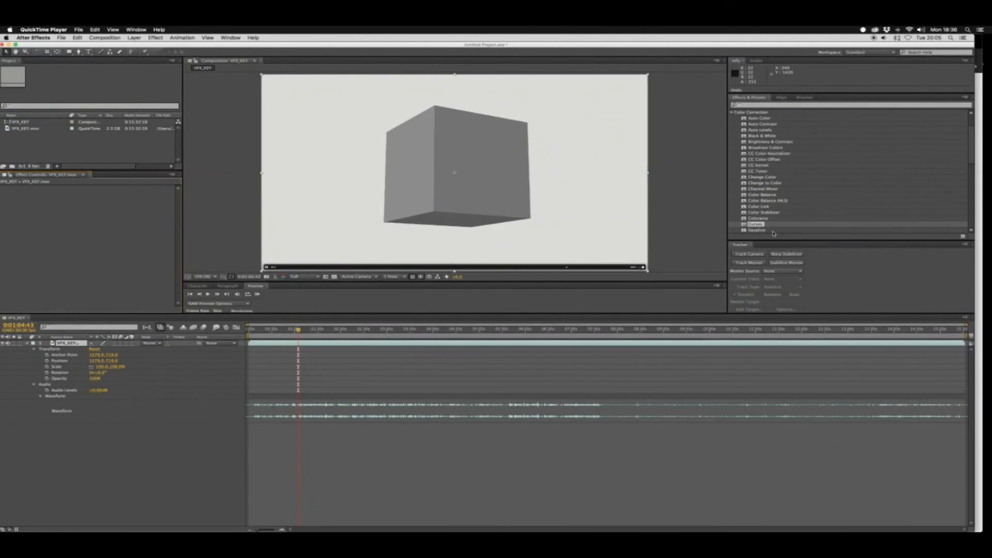
- Apply the Tint effect from the Color Correction category to the VFX_KEY.mov layer, pausing, rewinding slightly and resuming INTERFAZ.mp4 around it
key(space)
key(space)
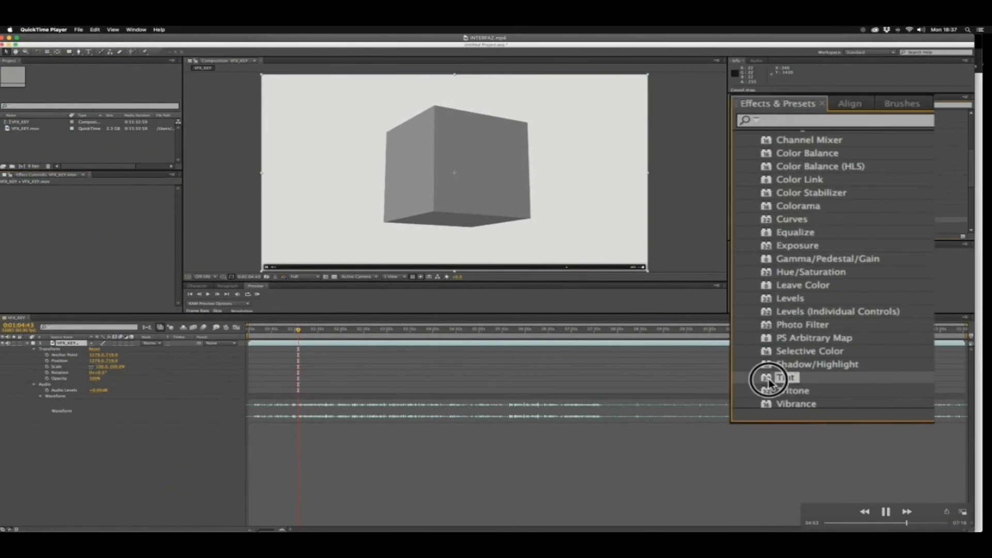
key(space)
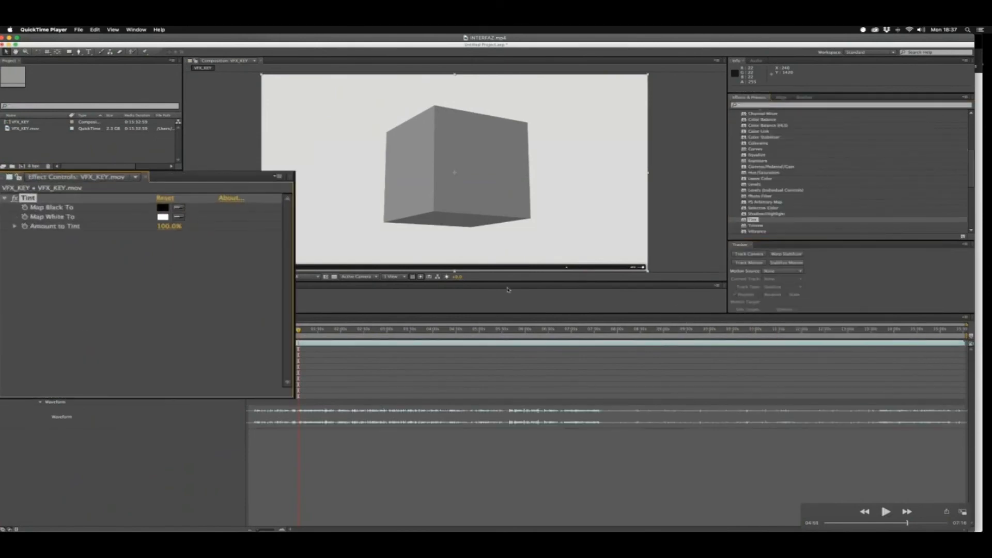
drag(908, 523, 907, 522)
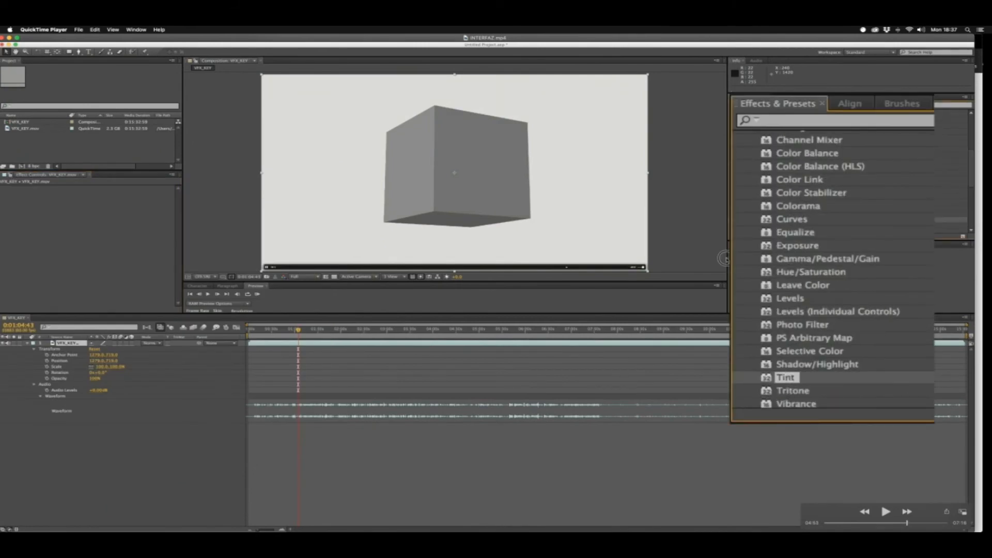
key(space)
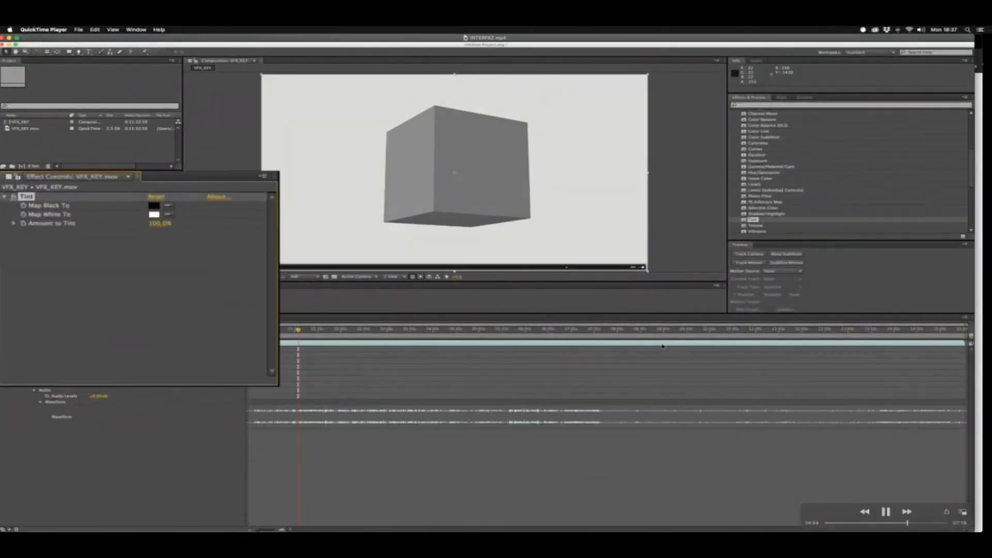
key(space)
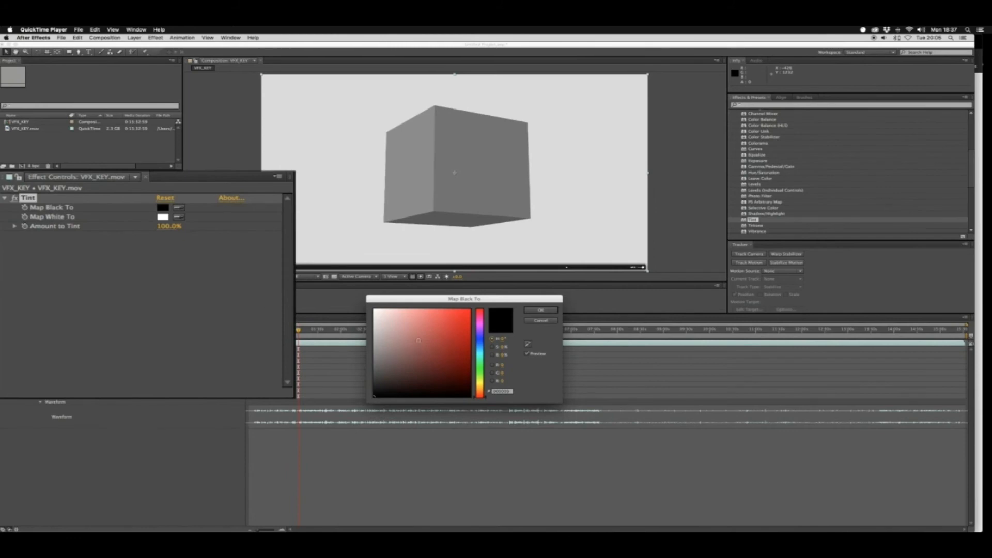
- Try red for Map Black To and another colour for Map White To, and remove the Tint effect from the layer
click(470, 309)
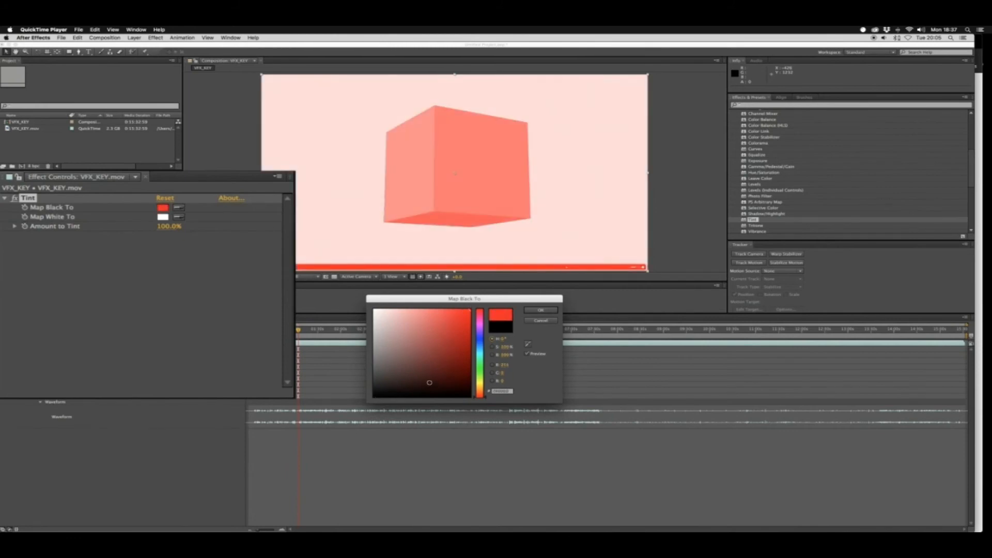
mouse_move(482, 320)
mouse_down()
mouse_move(480, 390)
mouse_move(480, 310)
mouse_up()
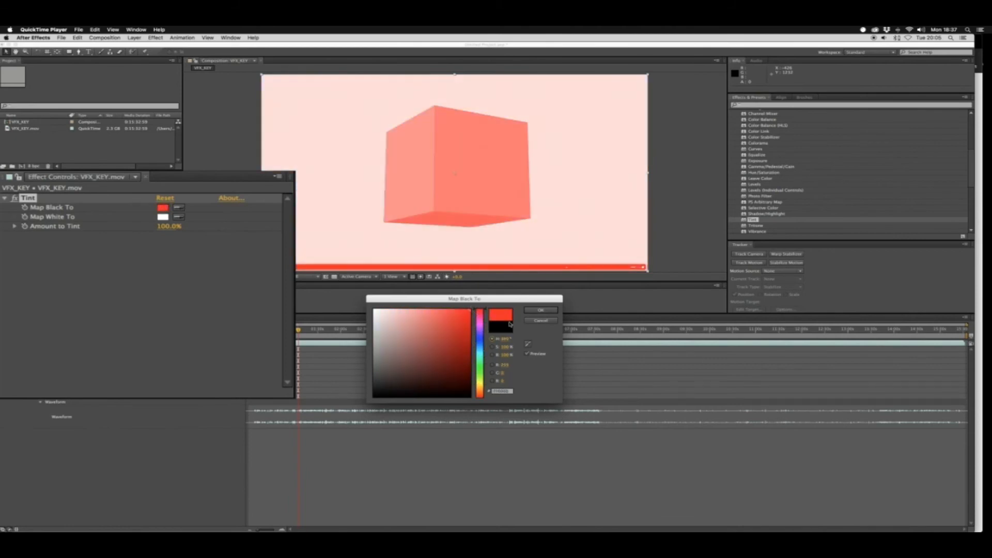
click(540, 320)
click(163, 216)
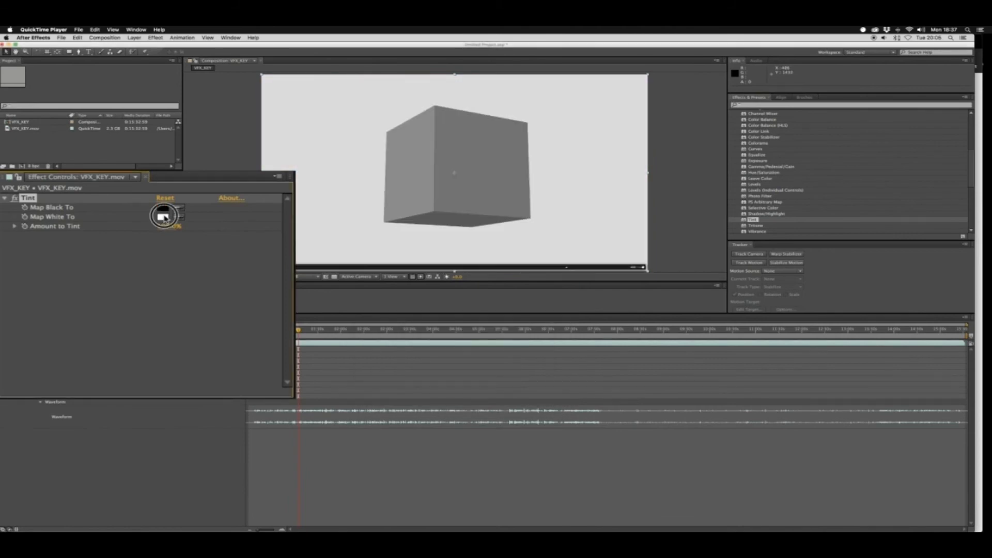
drag(448, 328, 478, 310)
click(537, 321)
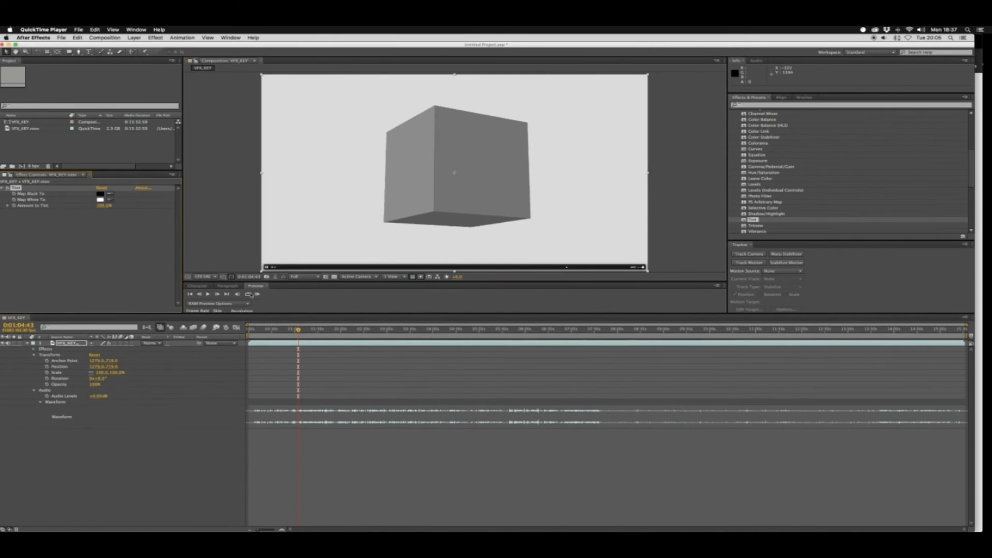
key(Delete)
- Apply the Levels effect to the VFX_KEY.mov layer, undoing the first application and repeating it, with INTERFAZ.mp4 paused around it
drag(753, 184, 559, 345)
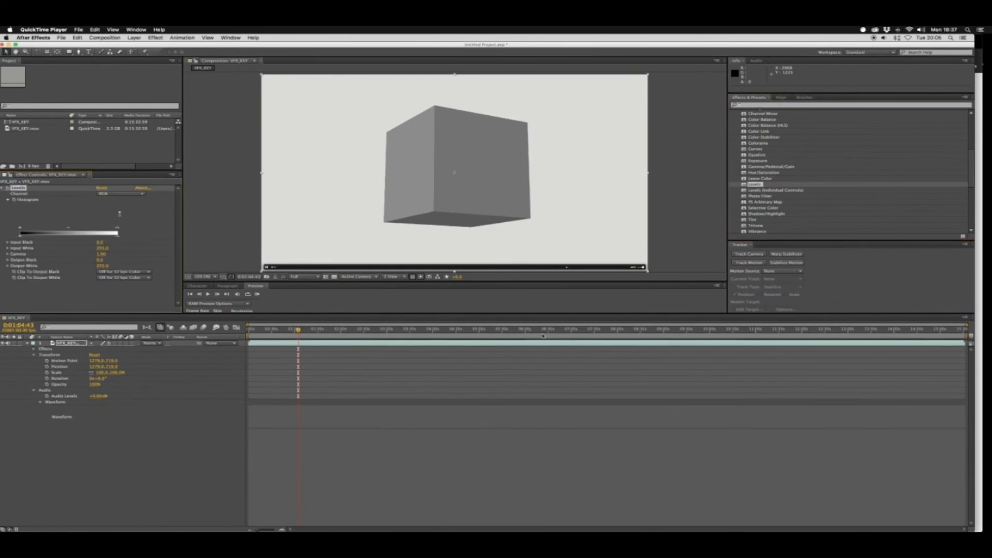
key(super+z)
drag(559, 344, 561, 341)
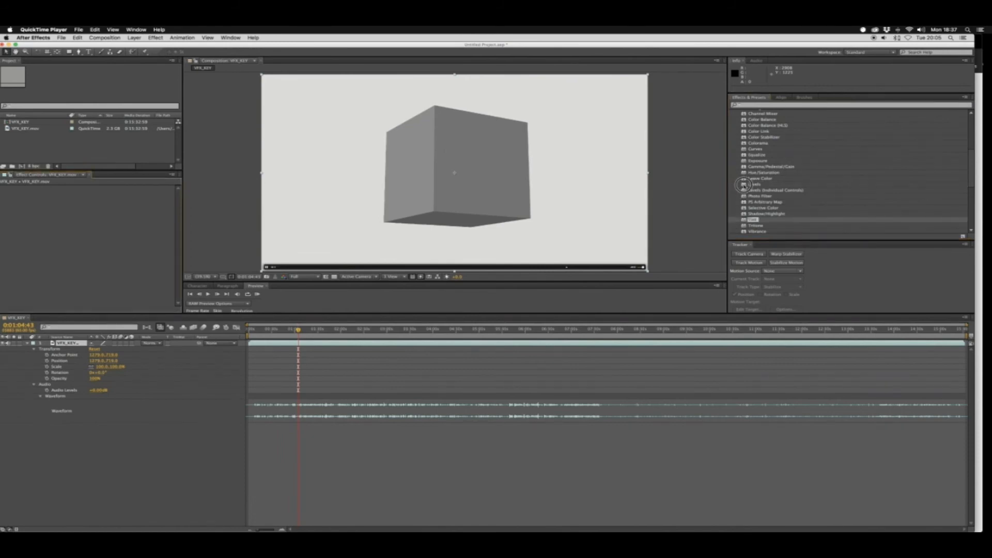
mouse_move(744, 184)
mouse_down()
mouse_move(568, 331)
mouse_move(744, 184)
mouse_up()
key(space)
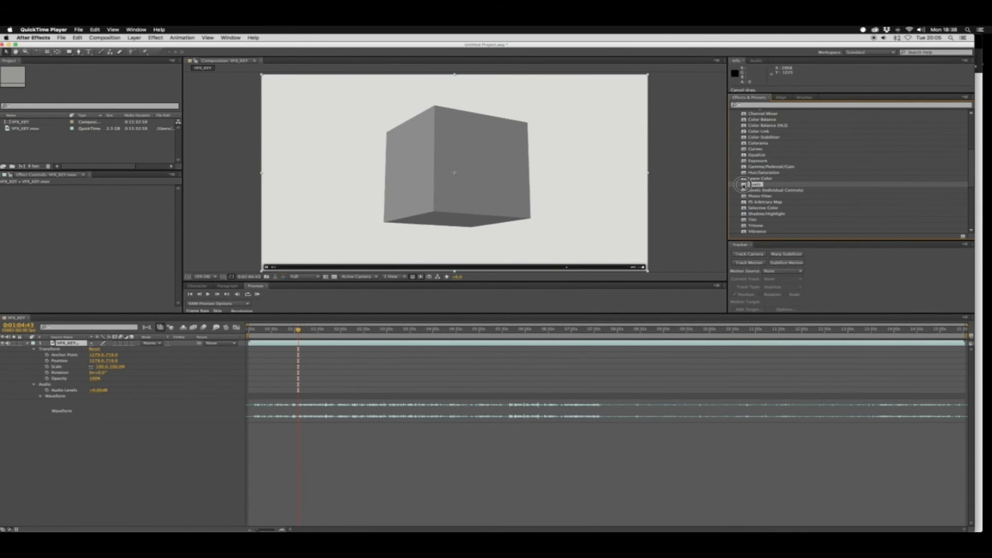
drag(743, 185, 562, 341)
key(space)
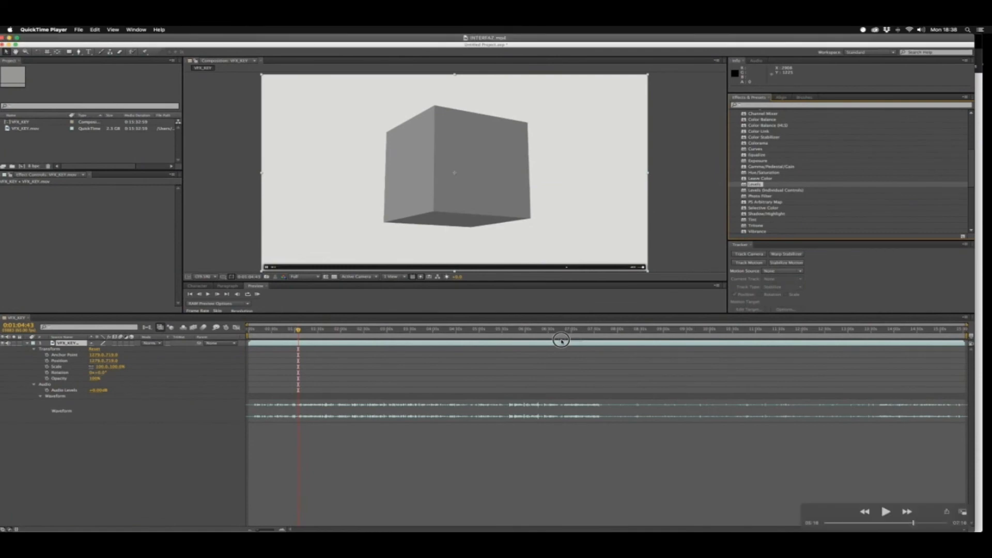
- Resume and pause INTERFAZ.mp4 around the Levels Input White adjustment on the VFX_KEY.mov layer
key(space)
key(space)
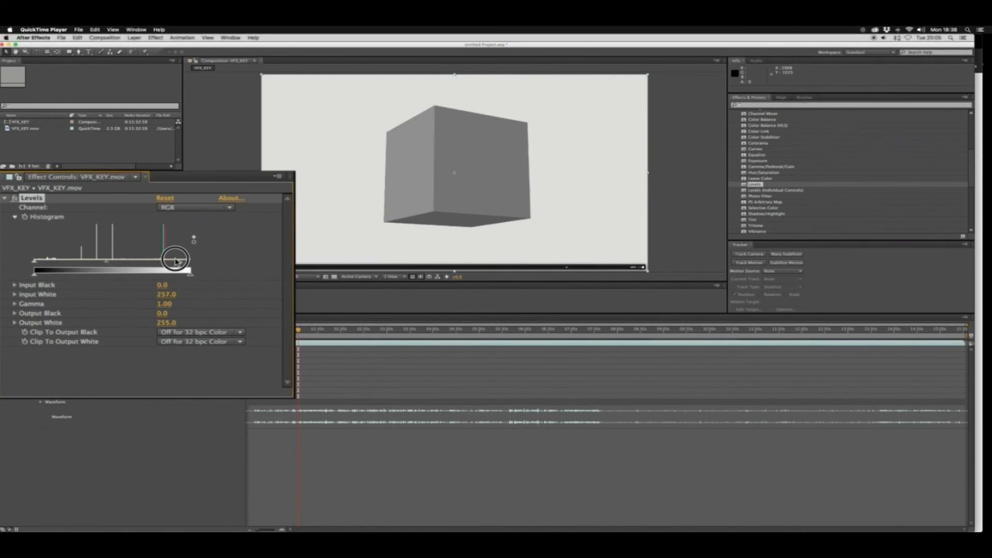
key(space)
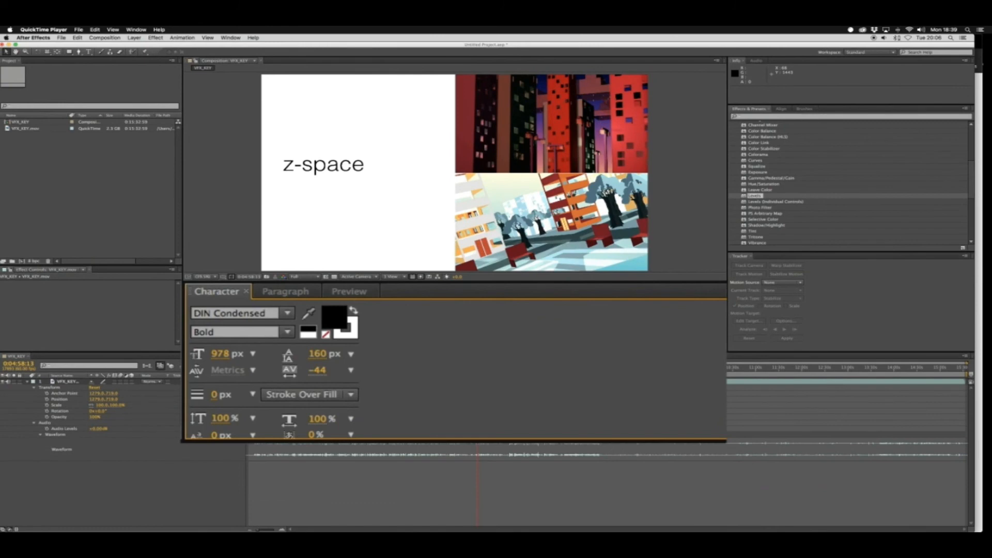
- Pause and resume INTERFAZ.mp4 at the Character settings, and step it back through the resizing of their area
key(space)
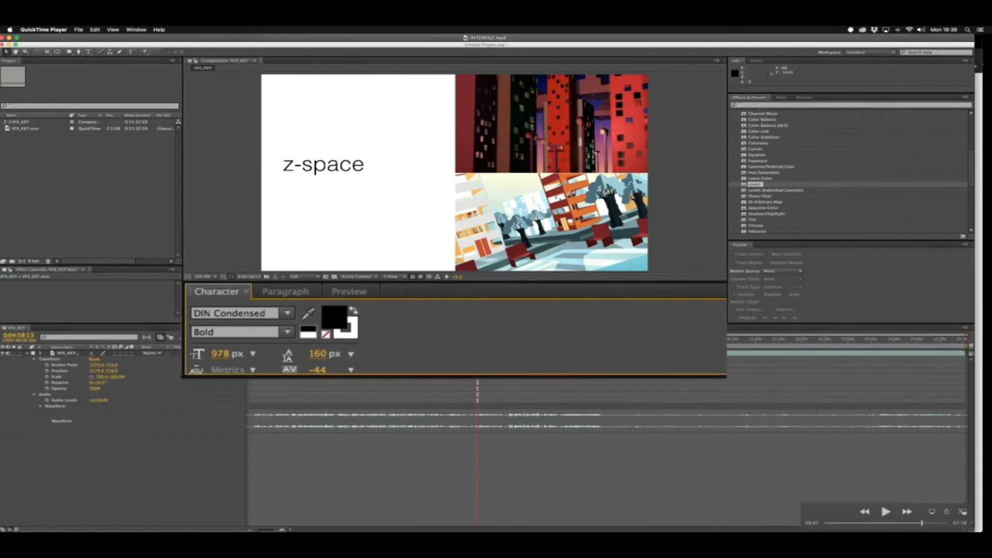
key(space)
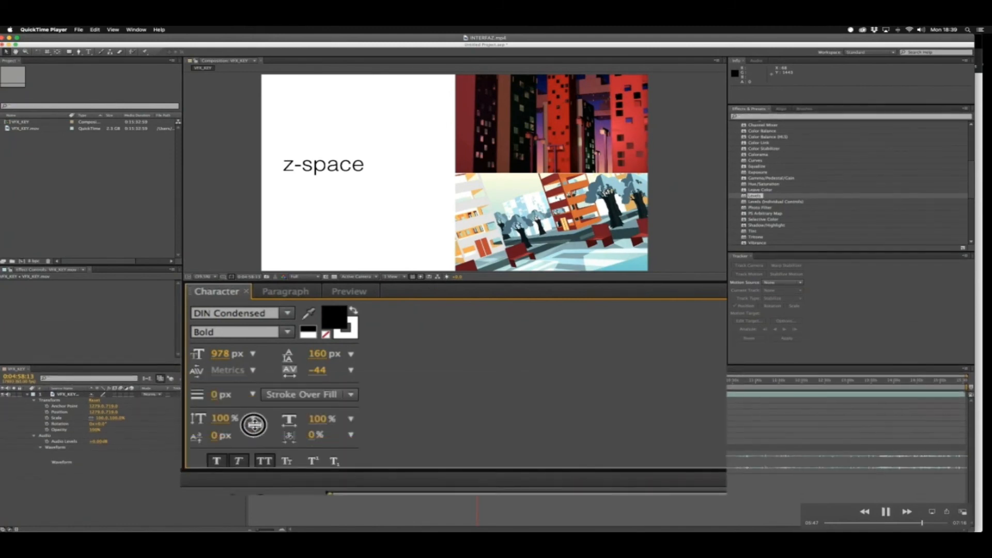
key(space)
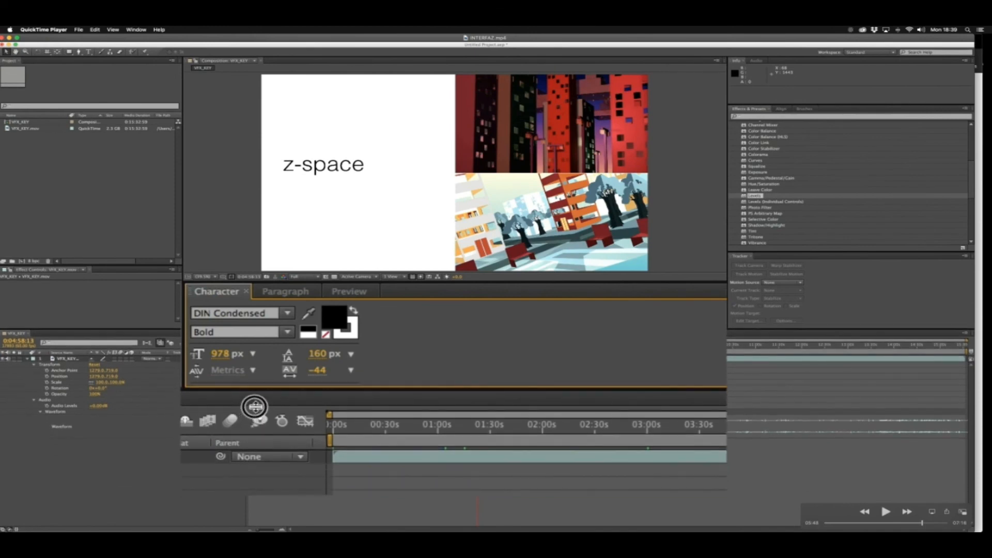
key(Left)
key(Left)
key(Left)
key(Left)
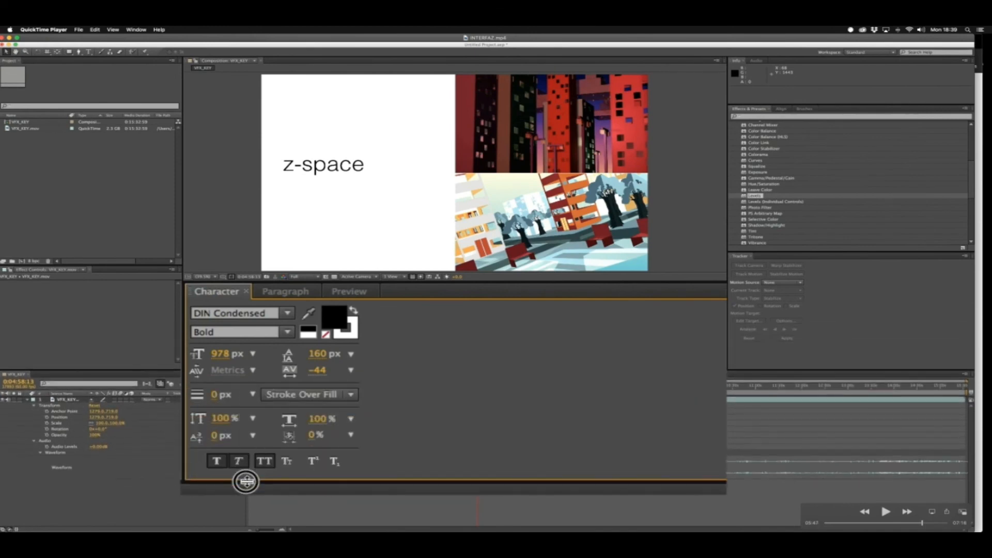
key(Left)
key(Left)
key(Left)
key(Left)
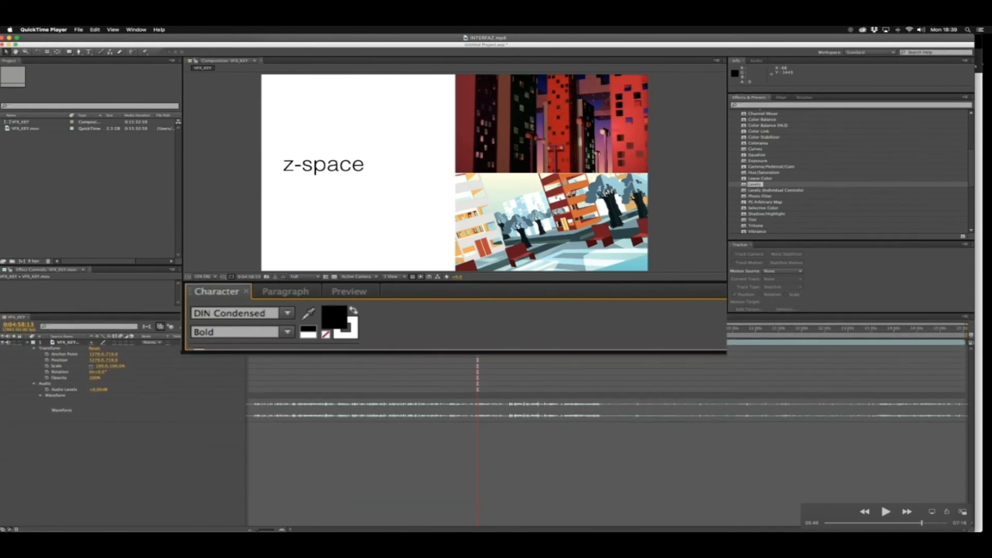
key(Left)
key(Left)
key(Left)
key(Left)
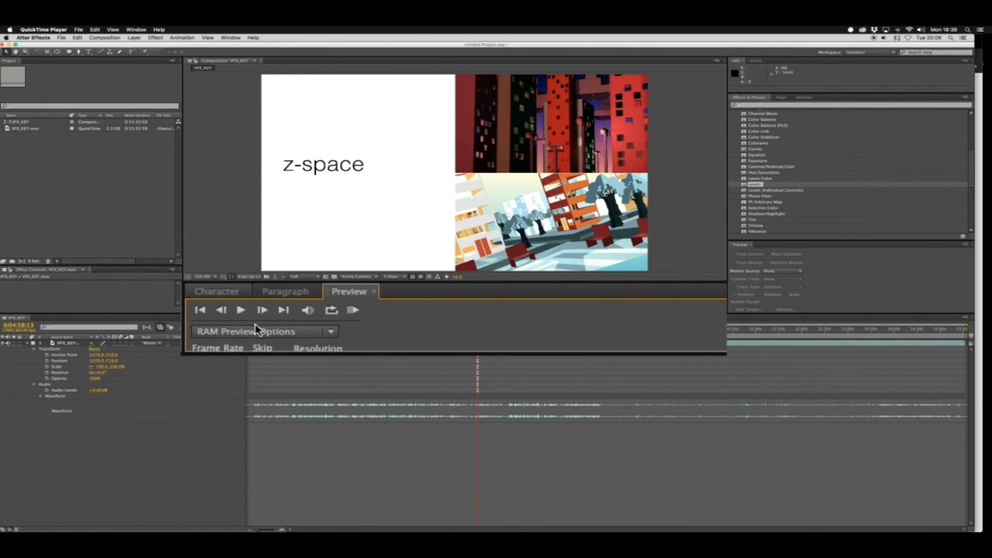
- Show the Character settings in a taller area, and add the text "ASFSFB" to the composition below the z-space title
key(super+6)
drag(266, 351, 246, 460)
key(super+t)
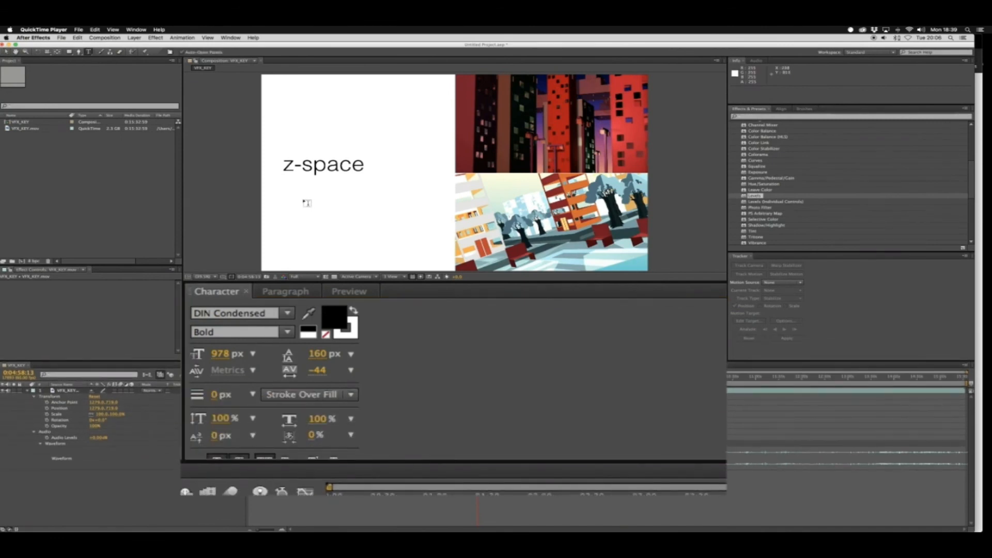
click(303, 201)
text(ASFSFB)
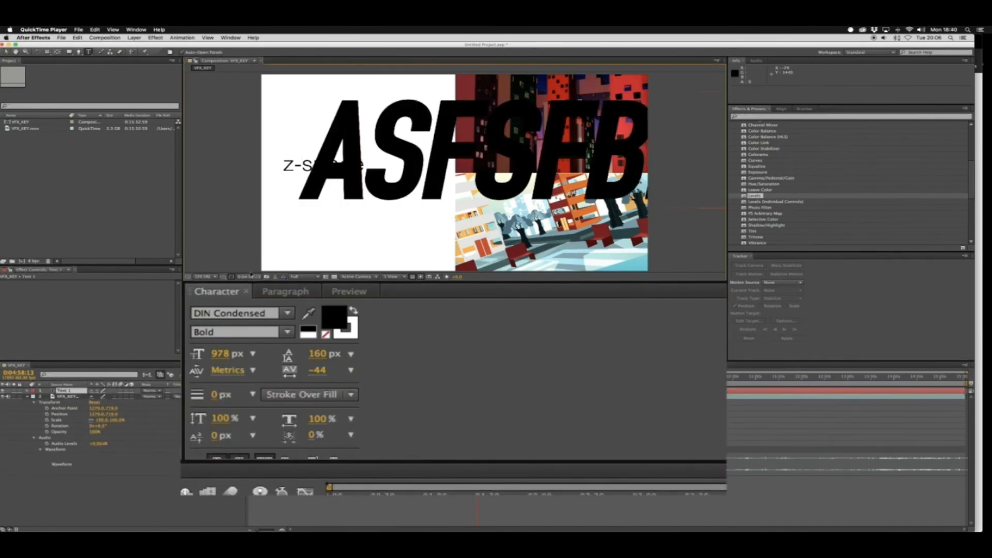
- Move the ASFSFBDB text down to the frame's left edge, set its font size to 783 px, and show the composition at 0:00:40:20
click(6, 52)
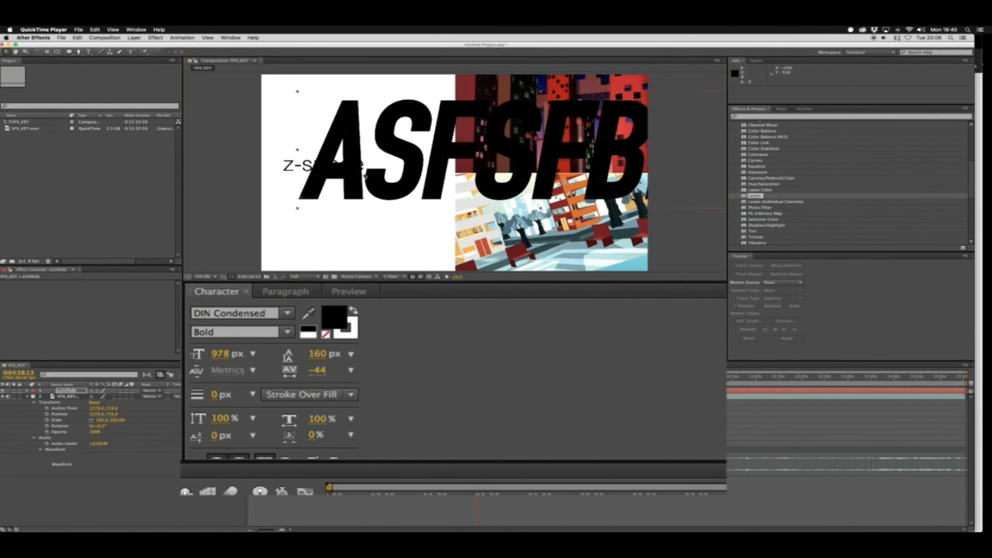
drag(434, 165, 413, 192)
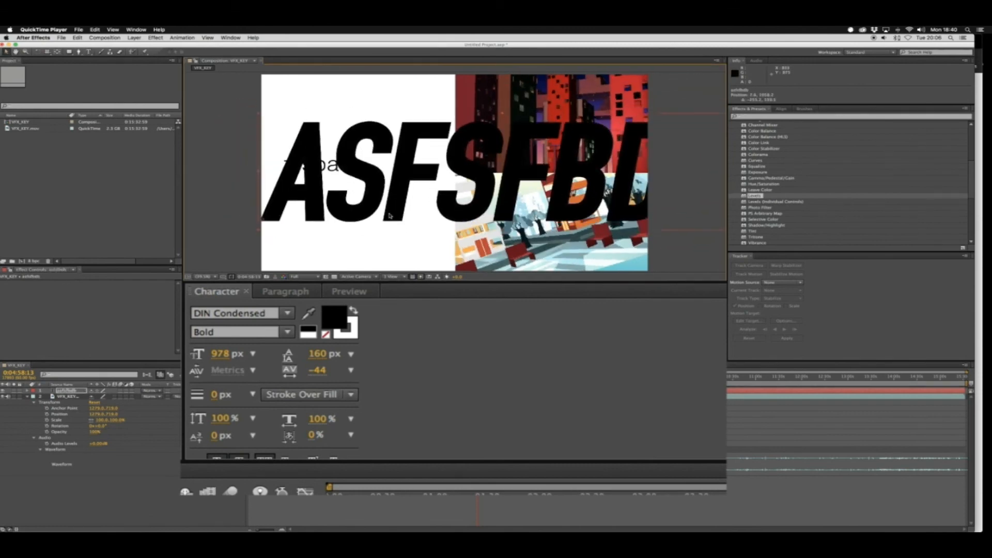
click(219, 353)
drag(175, 317, 145, 334)
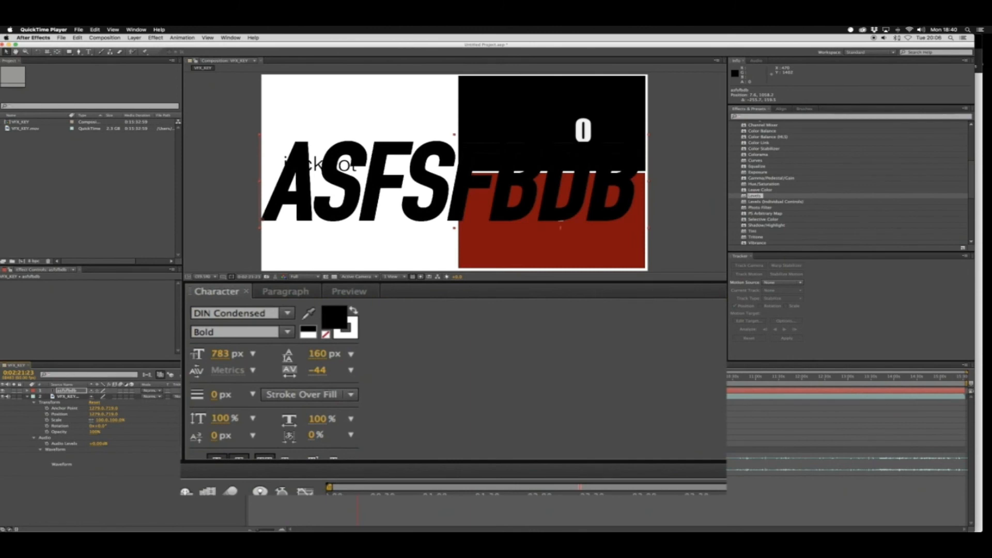
click(404, 490)
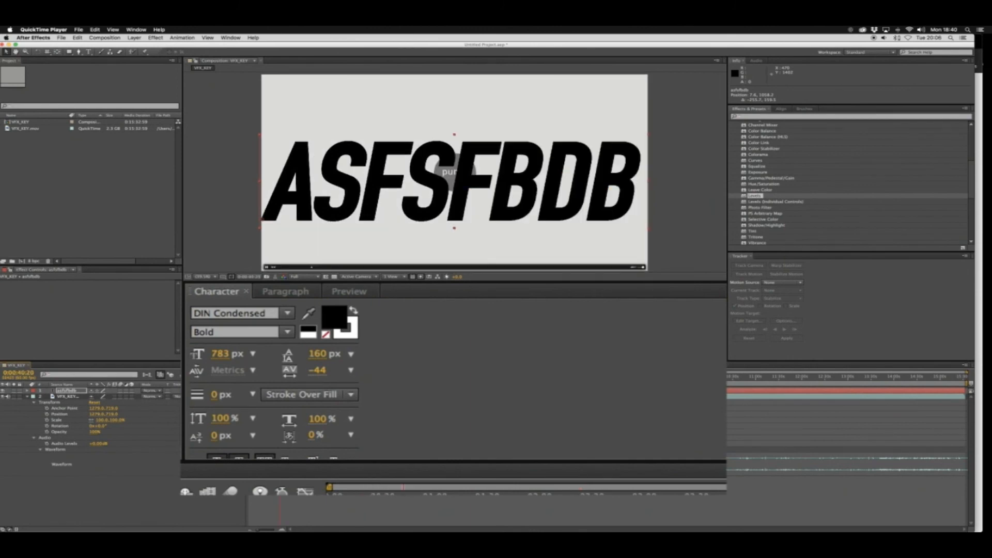
- Try a different tracking value on the ASFSFBDB text, and undo the change
click(329, 370)
drag(328, 370, 403, 341)
key(super+z)
- Add the second line "ZFASFAG" to the text with 606 px leading, and move both lines up into the frame
double_click(633, 196)
click(637, 198)
key(Return)
text(zfasfag)
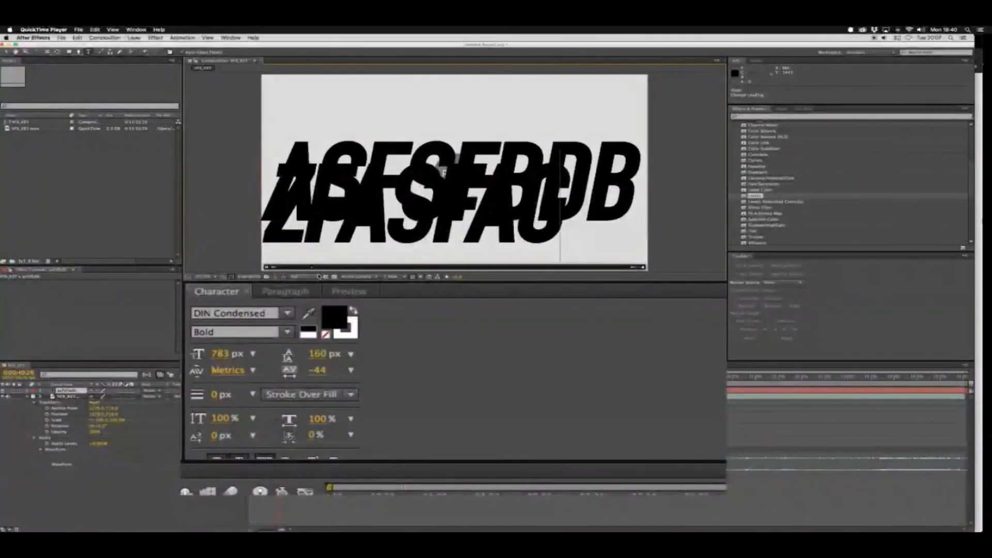
drag(317, 354, 693, 353)
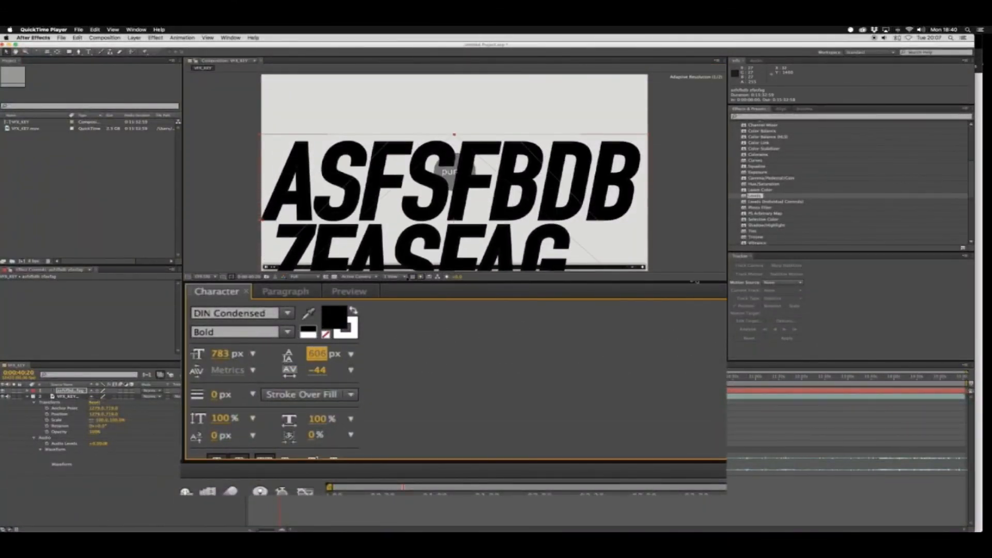
drag(409, 210, 416, 154)
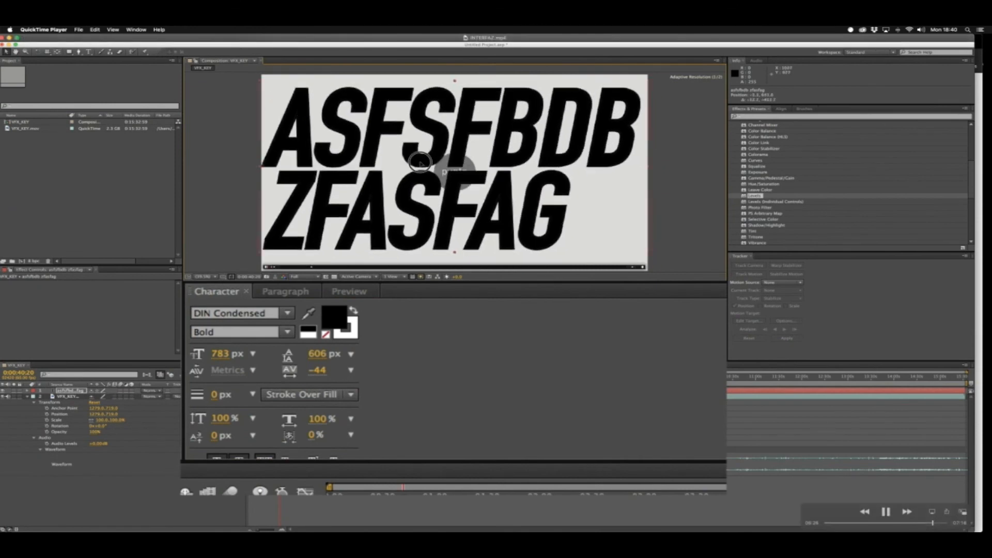
- Rewind INTERFAZ.mp4 to the tracking adjustment of the ASFSFBDB text, pausing and resuming it there
key(j)
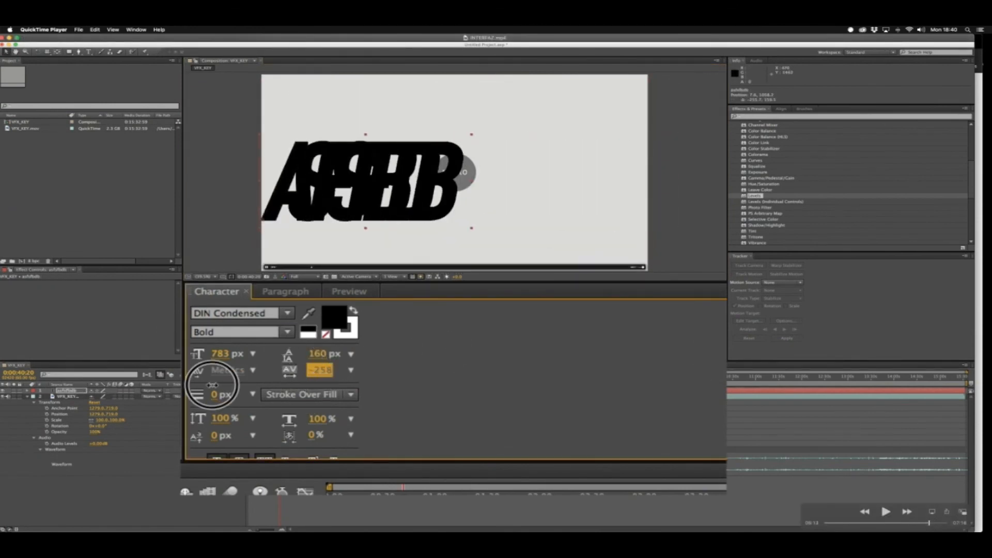
key(space)
key(space)
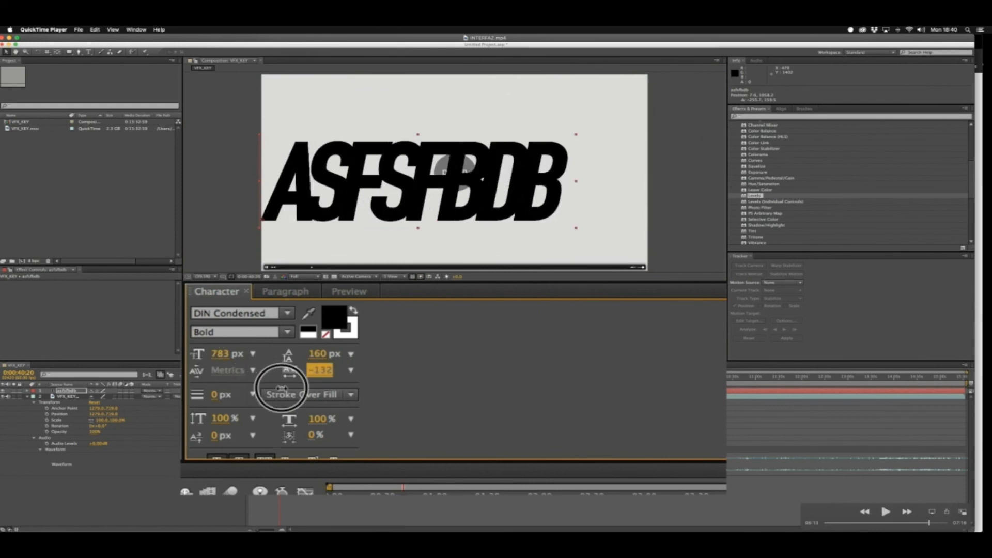
key(space)
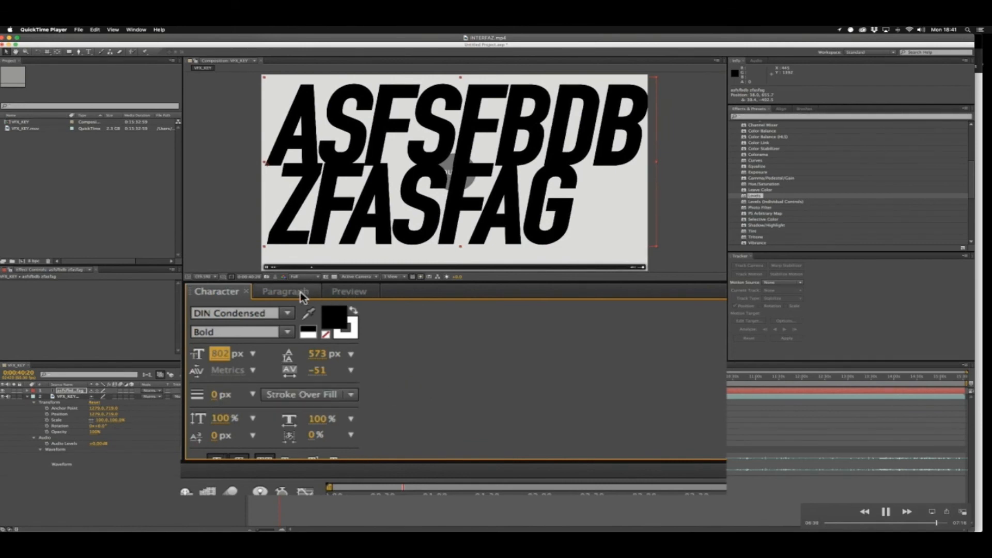
- Pause and resume INTERFAZ.mp4 around the Paragraph alignment and indent settings, stopping it where the shape tool is over the text
key(space)
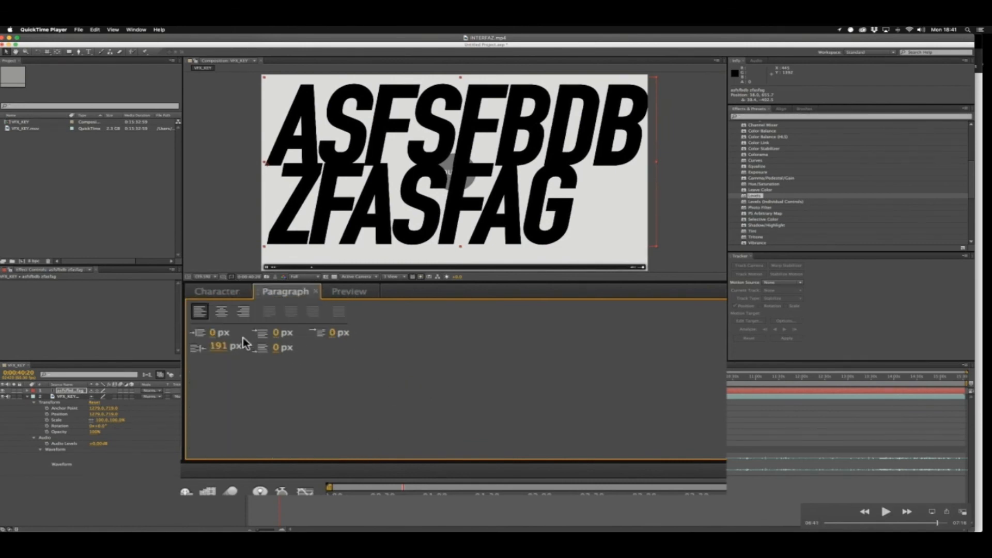
key(space)
key(space)
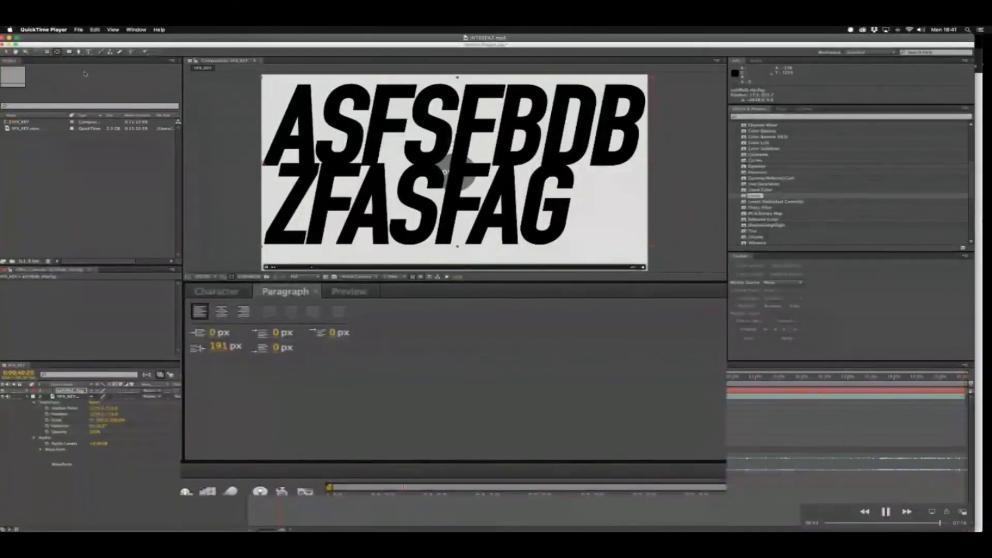
key(space)
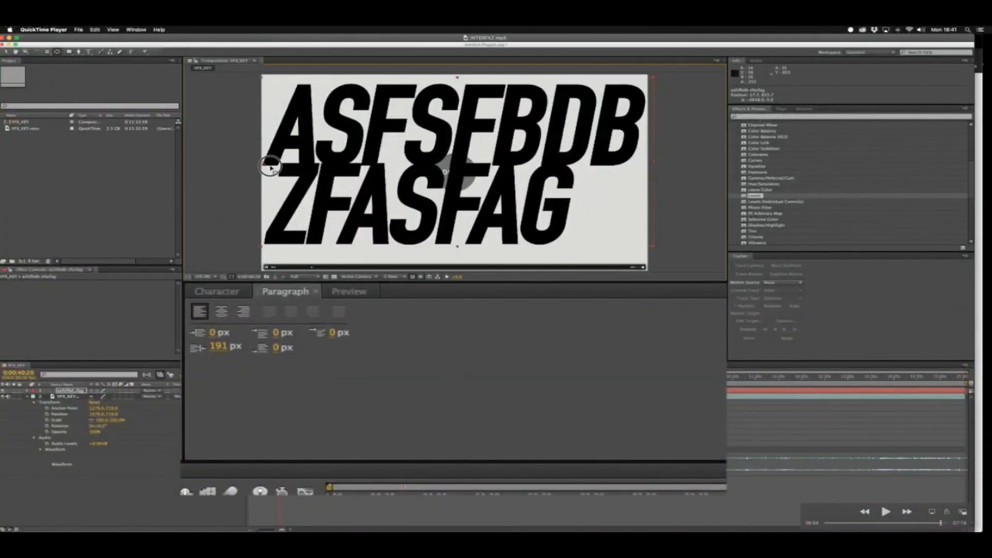
- Resume INTERFAZ.mp4 and step it back to 08:53, where the shape tool is over the text's first letter
key(space)
key(Left)
key(Left)
key(Left)
key(Left)
key(Left)
key(Left)
key(Left)
key(Left)
key(Left)
key(Left)
key(Left)
key(Left)
key(Left)
key(Left)
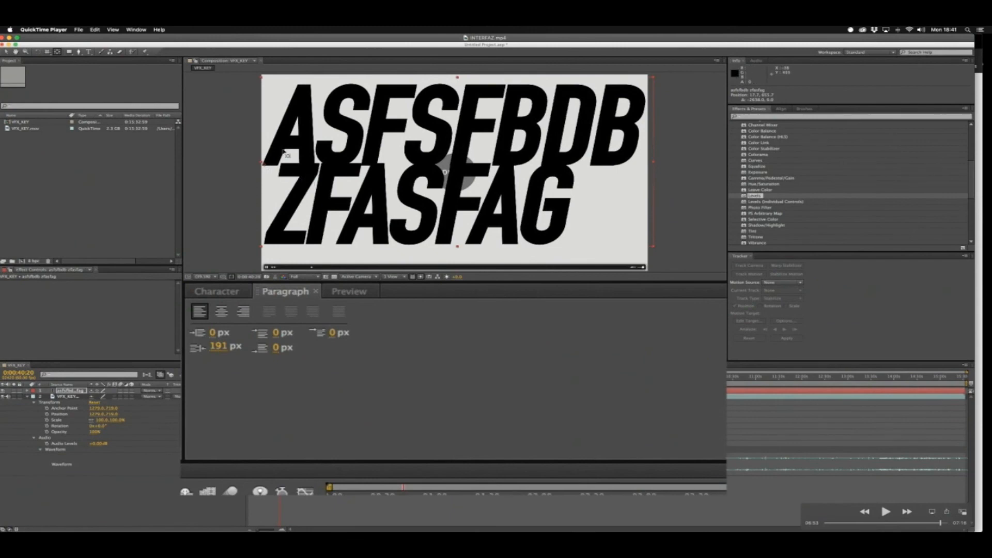